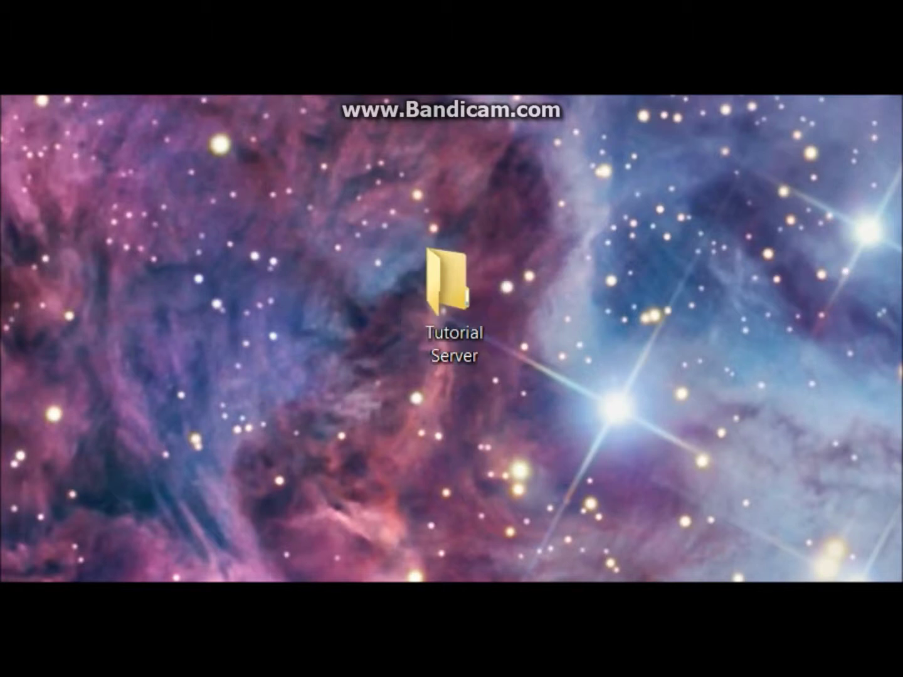
# - Refresh the desktop from its right-click menu
pyautogui.rightClick(588, 340)
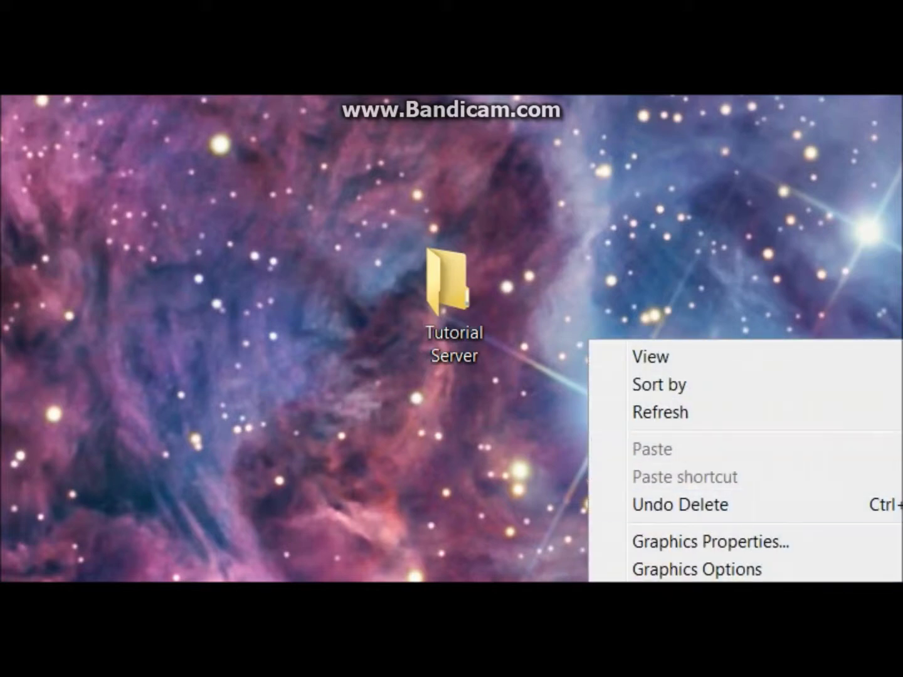
pyautogui.click(661, 412)
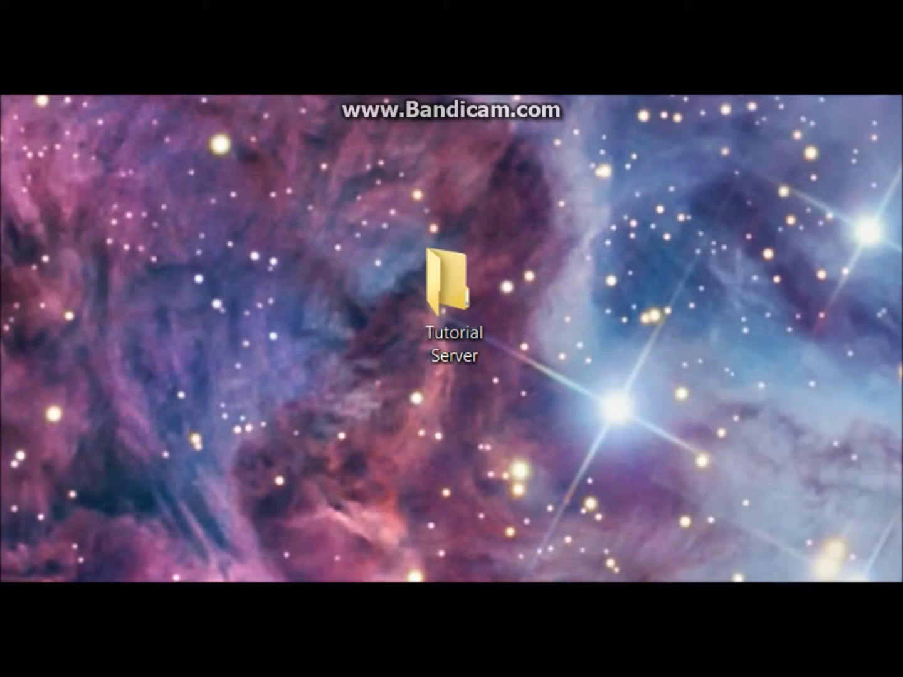
pyautogui.rightClick(615, 178)
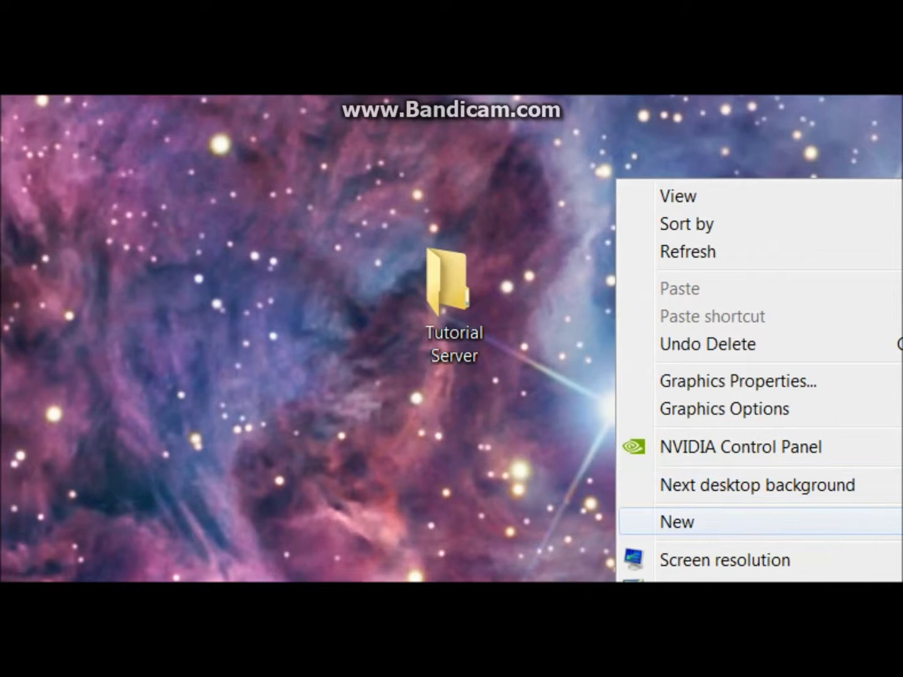
pyautogui.press('Escape')
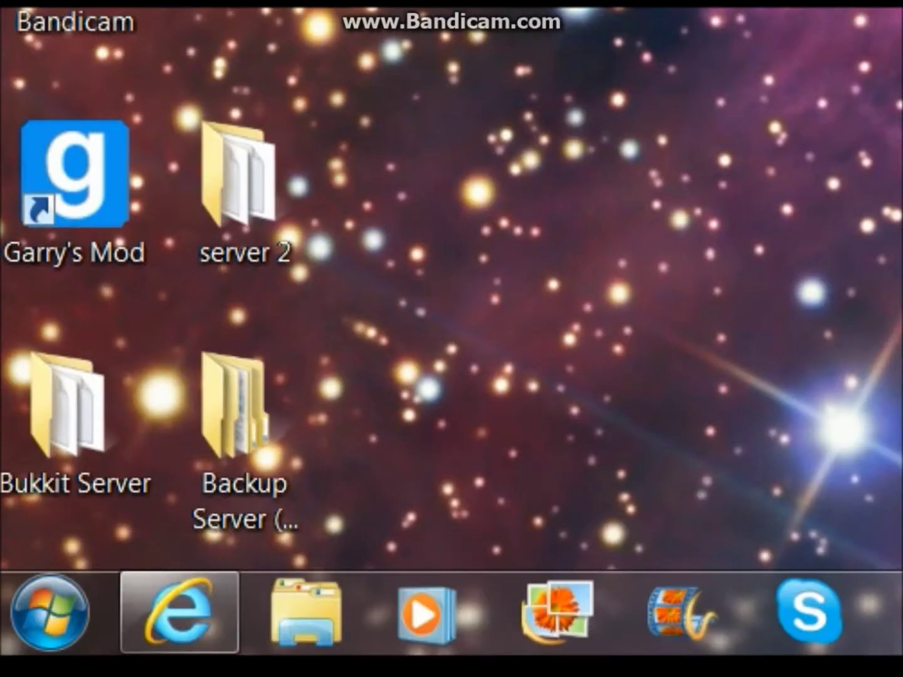
# - Run ipconfig in Command Prompt, showing IPv4 192.168.1.10 and gateway 192.168.1.1
pyautogui.click(51, 611)
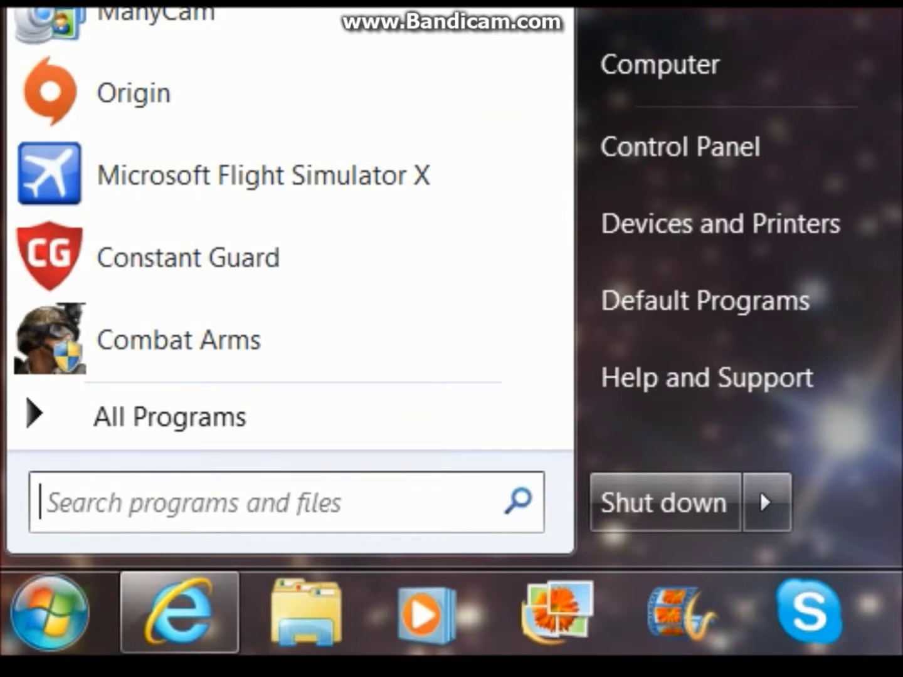
pyautogui.write('cmd')
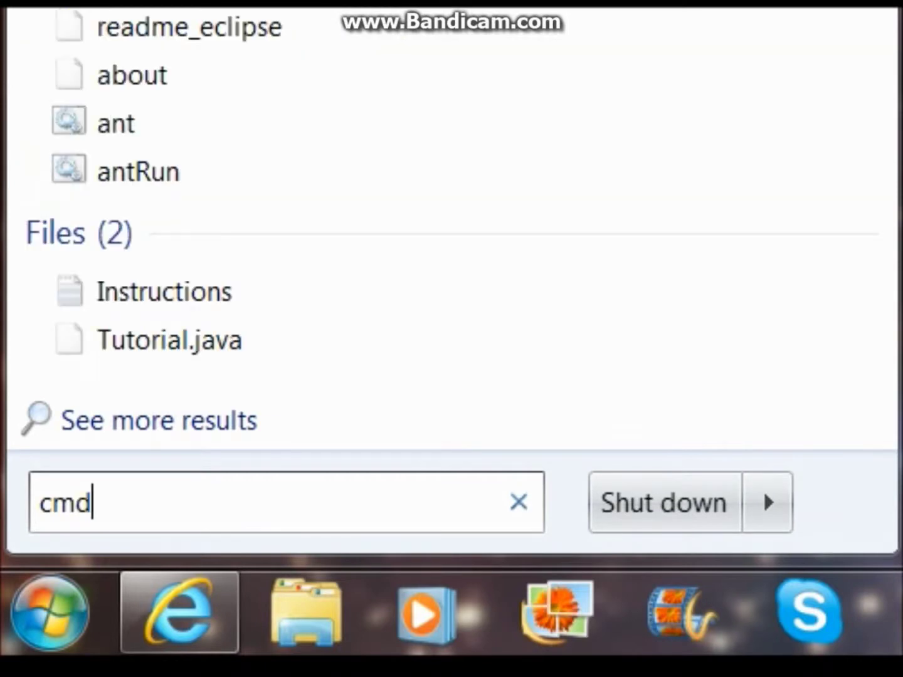
pyautogui.press('Return')
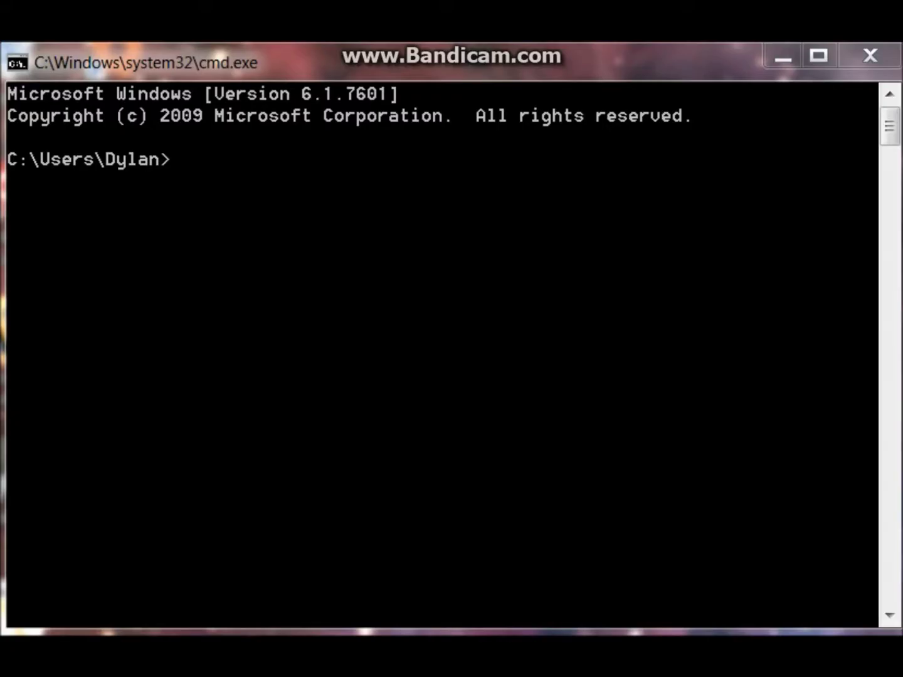
pyautogui.write('ipc')
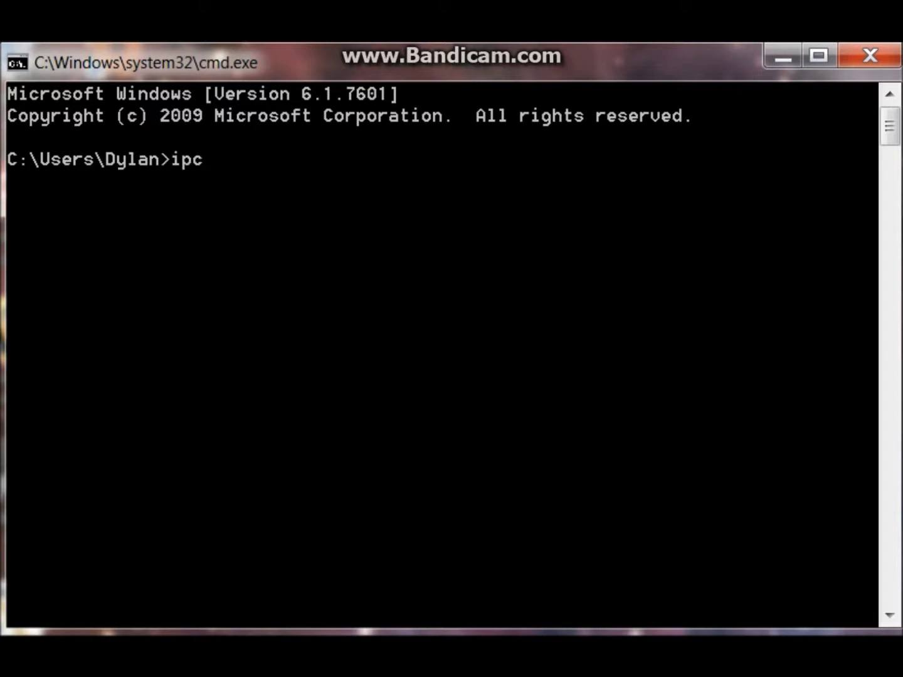
pyautogui.write('onfig')
pyautogui.press('Return')
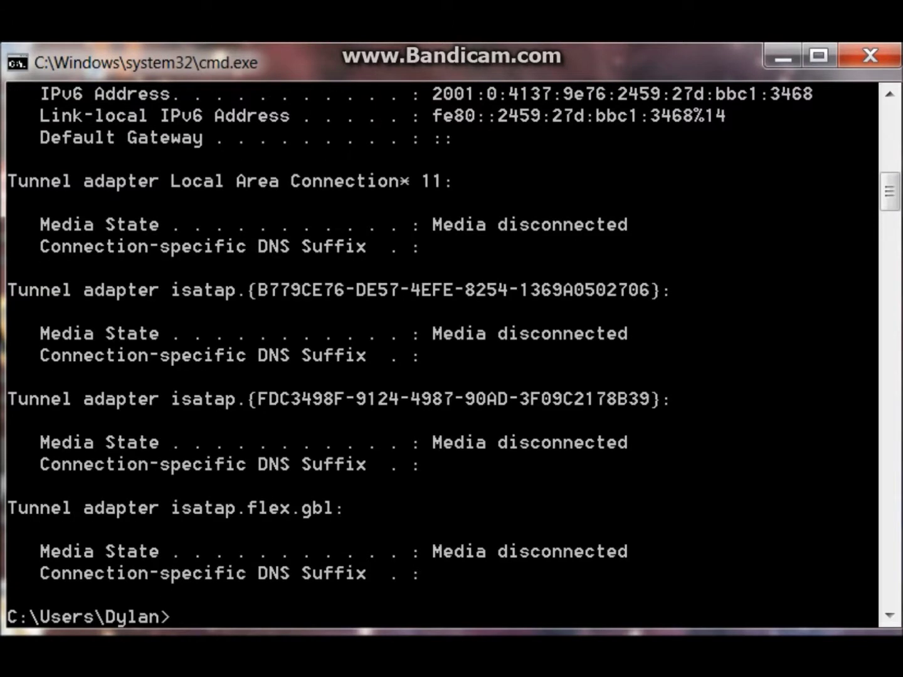
pyautogui.scroll(-1, 890, 191)
pyautogui.scroll(10, 889, 191)
pyautogui.scroll(-1, 888, 145)
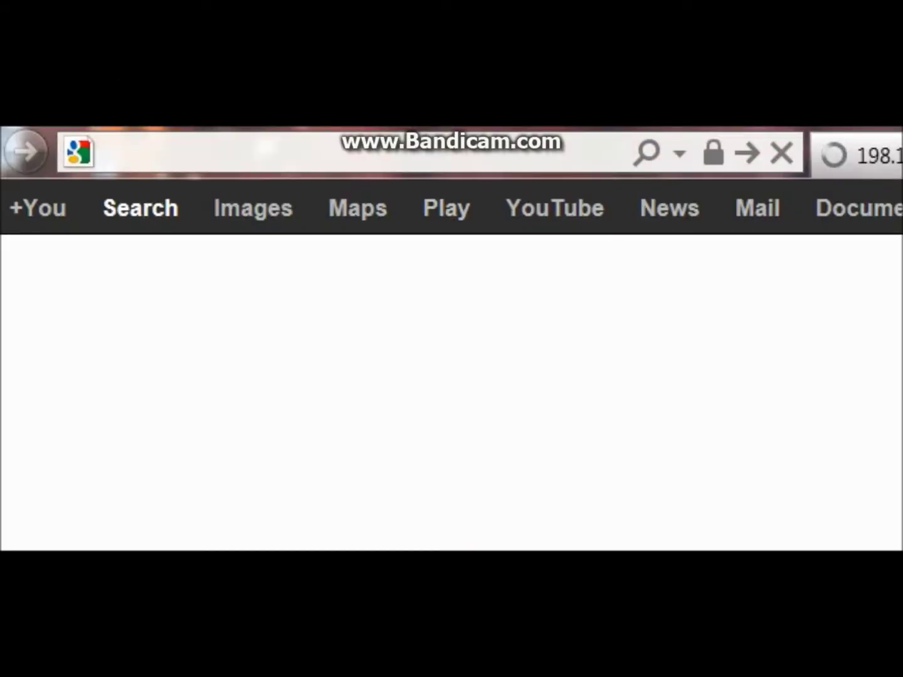
# - Browse to the router's admin address 192.168.1.1
pyautogui.click(106, 153)
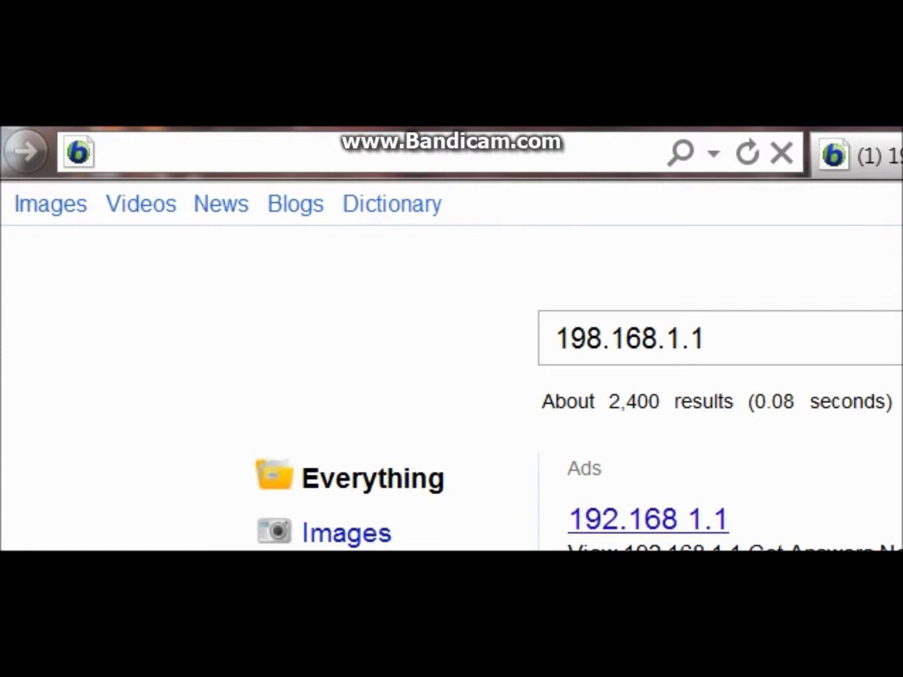
pyautogui.write('1')
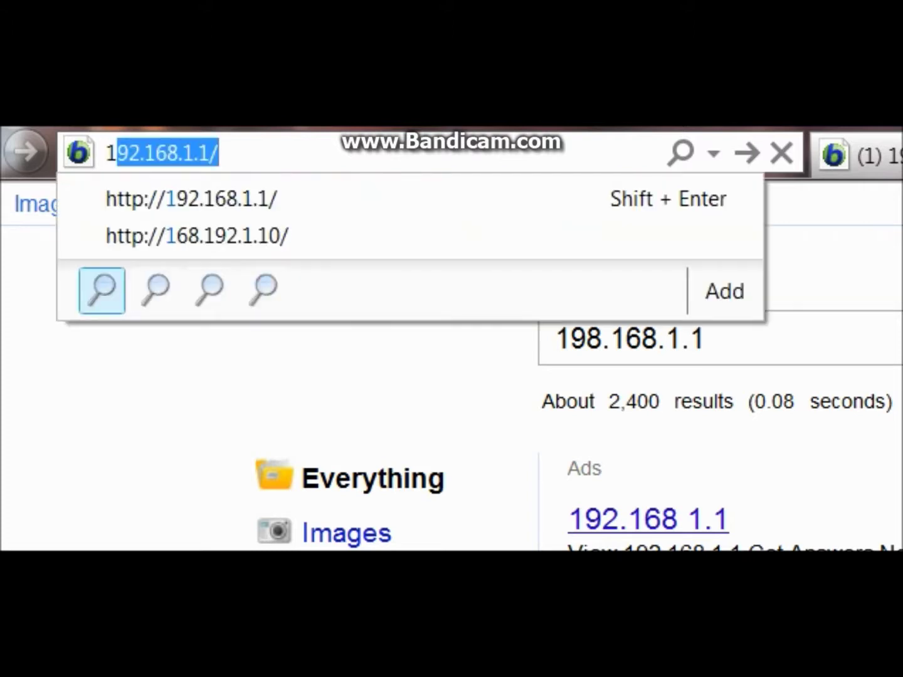
pyautogui.write('92.16')
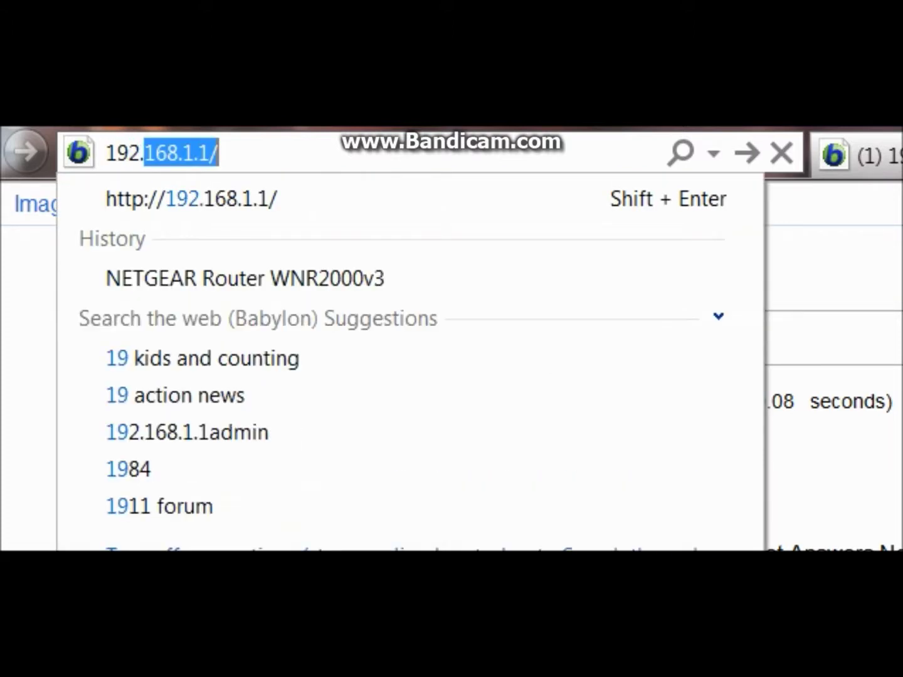
pyautogui.write('8.1.1')
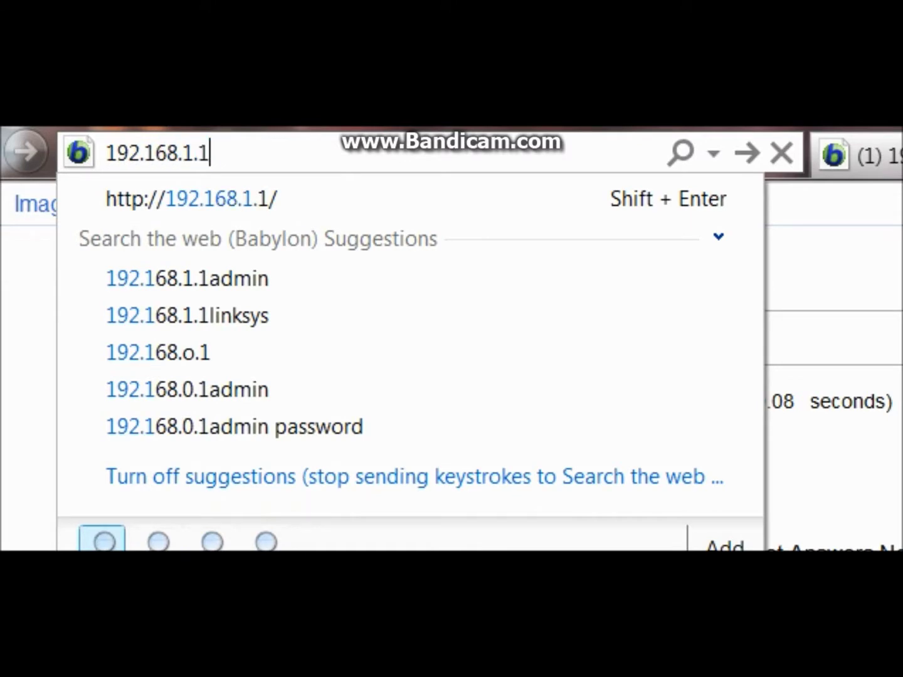
pyautogui.press('Return')
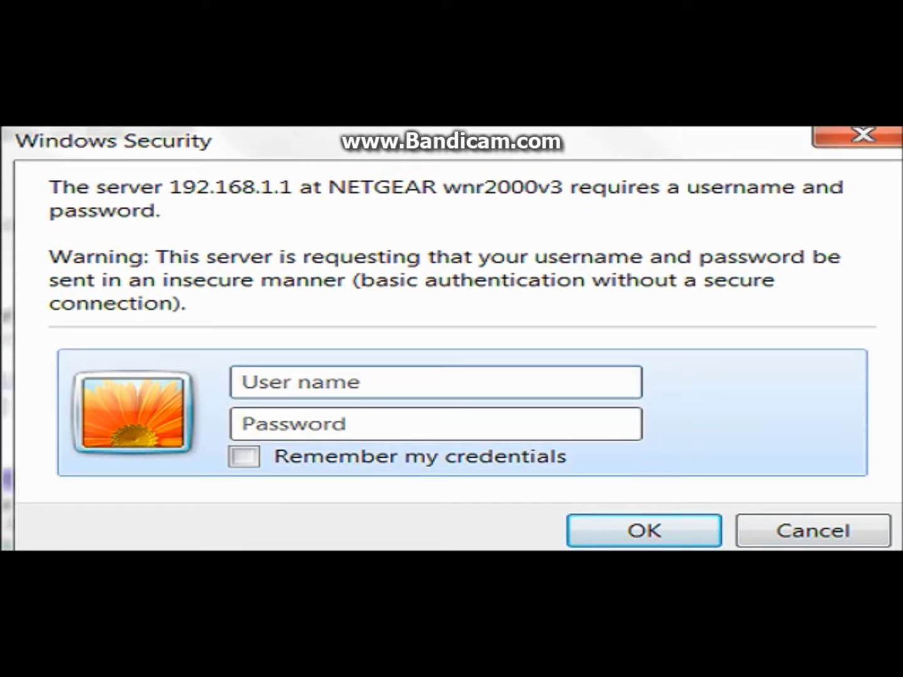
# - Enter the router's admin user name and password to sign in
pyautogui.write('admin')
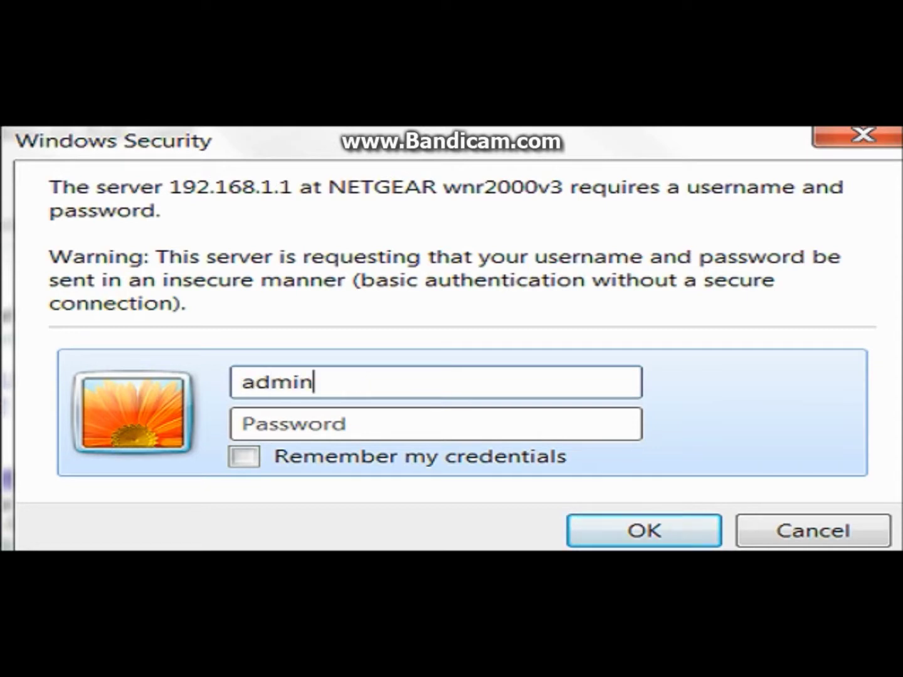
pyautogui.press('Tab')
pyautogui.write('passw')
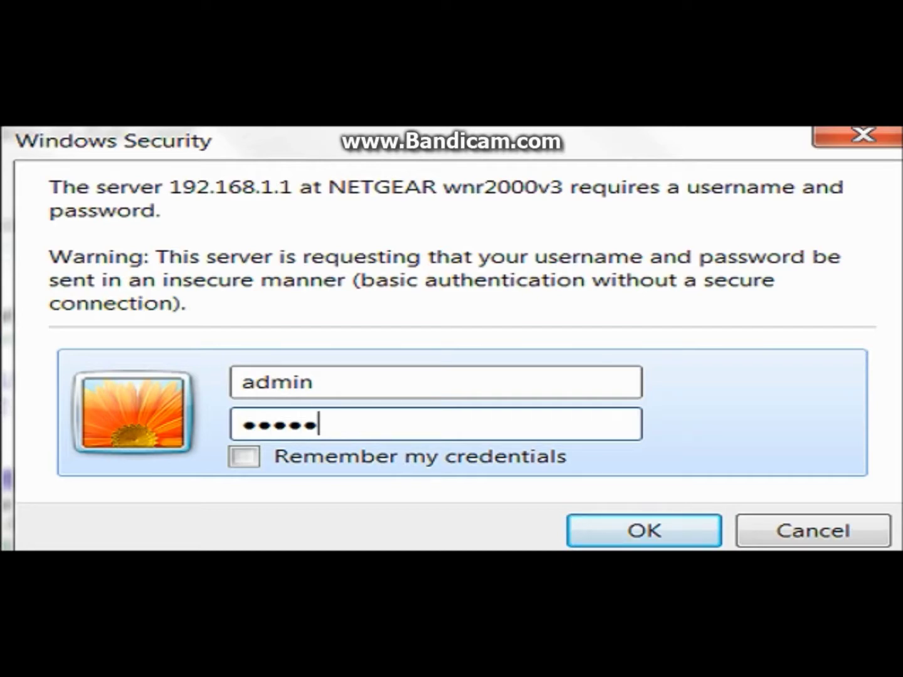
pyautogui.write('ord')
pyautogui.press('Return')
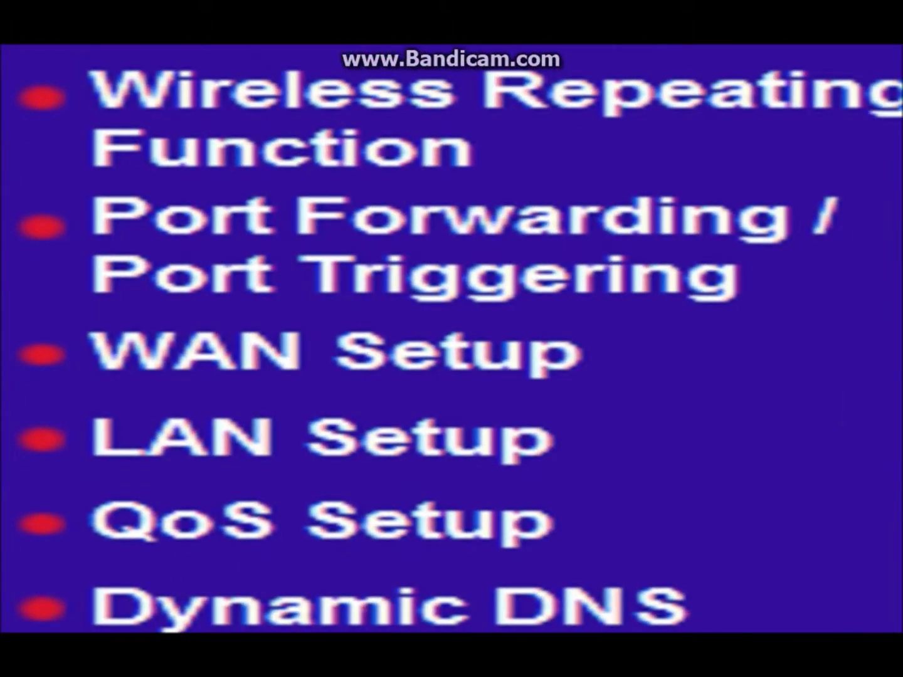
# - Add a new custom port-forwarding service named Tutorial
pyautogui.click(415, 245)
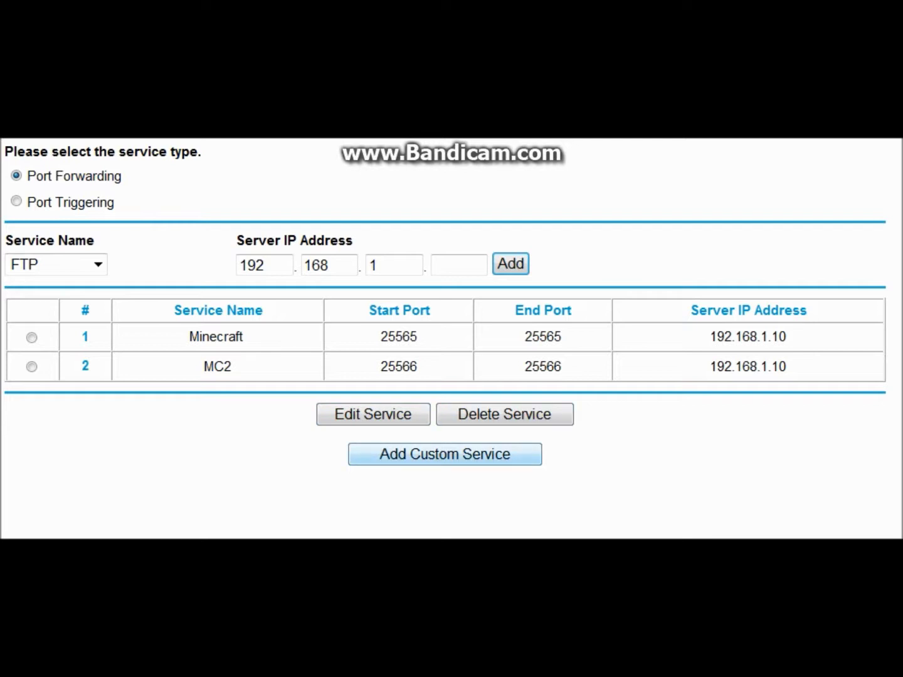
pyautogui.press('Return')
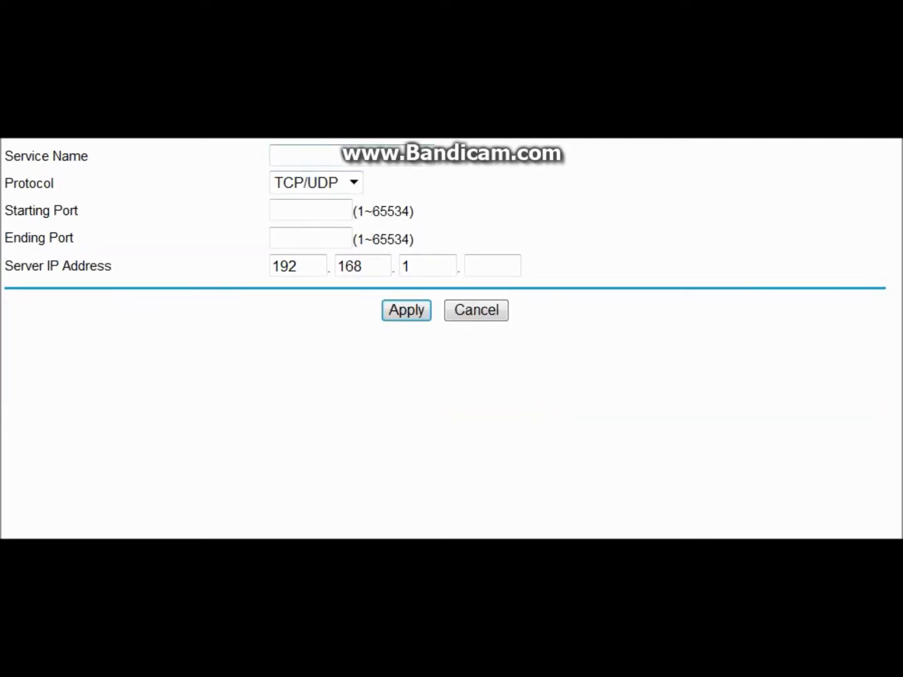
pyautogui.click(302, 156)
pyautogui.write('Turu')
pyautogui.press('BackSpace')
pyautogui.press('BackSpace')
pyautogui.write('t')
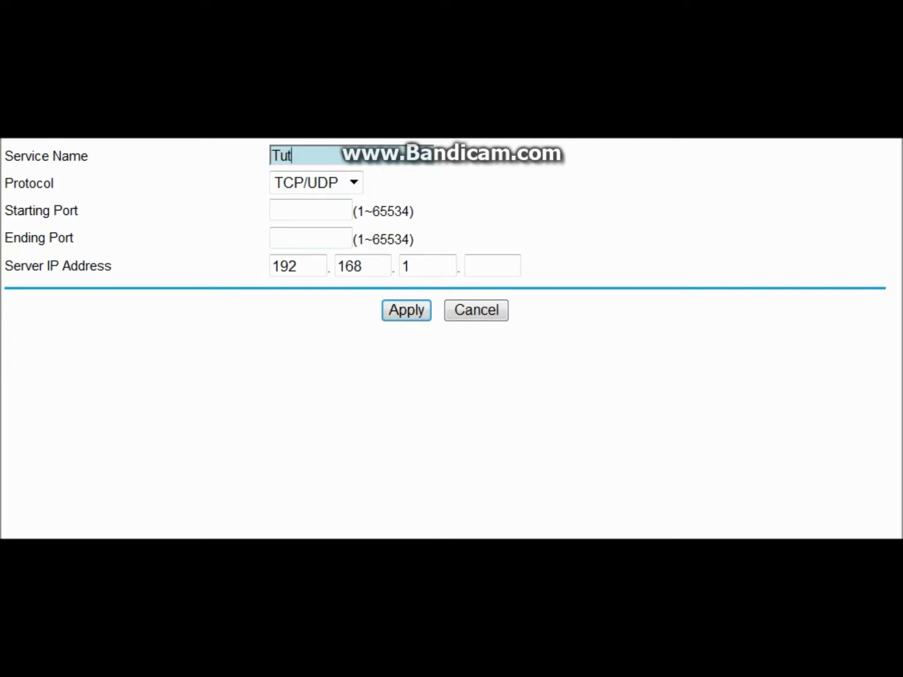
pyautogui.write('orial')
pyautogui.press('Tab')
pyautogui.press('Tab')
# - Set the service's starting and ending ports to 25565
pyautogui.press('Tab')
pyautogui.press('Tab')
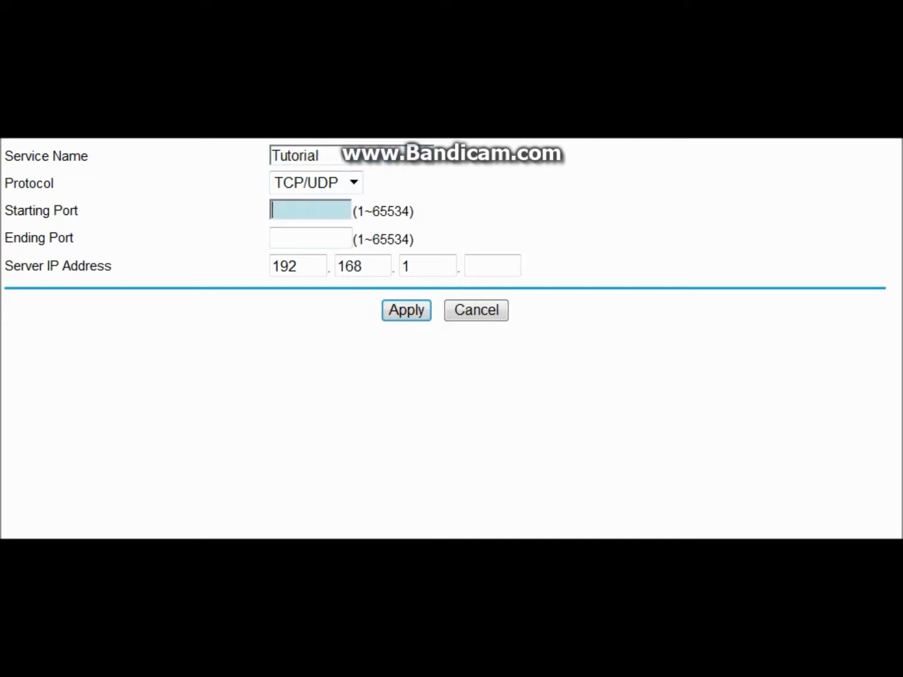
pyautogui.write('25565')
pyautogui.press('Tab')
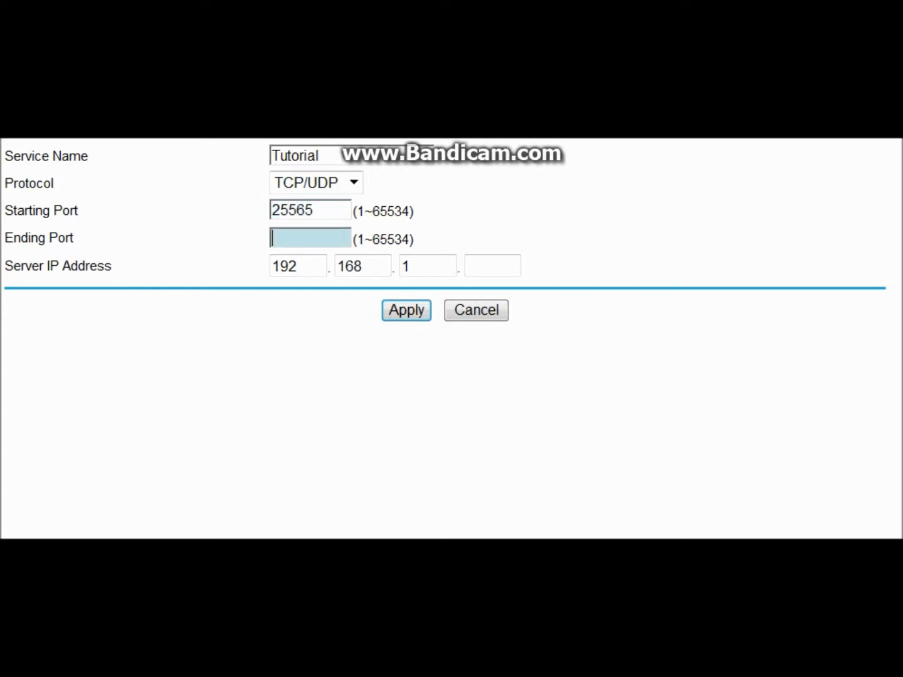
pyautogui.write('25565')
pyautogui.click(493, 266)
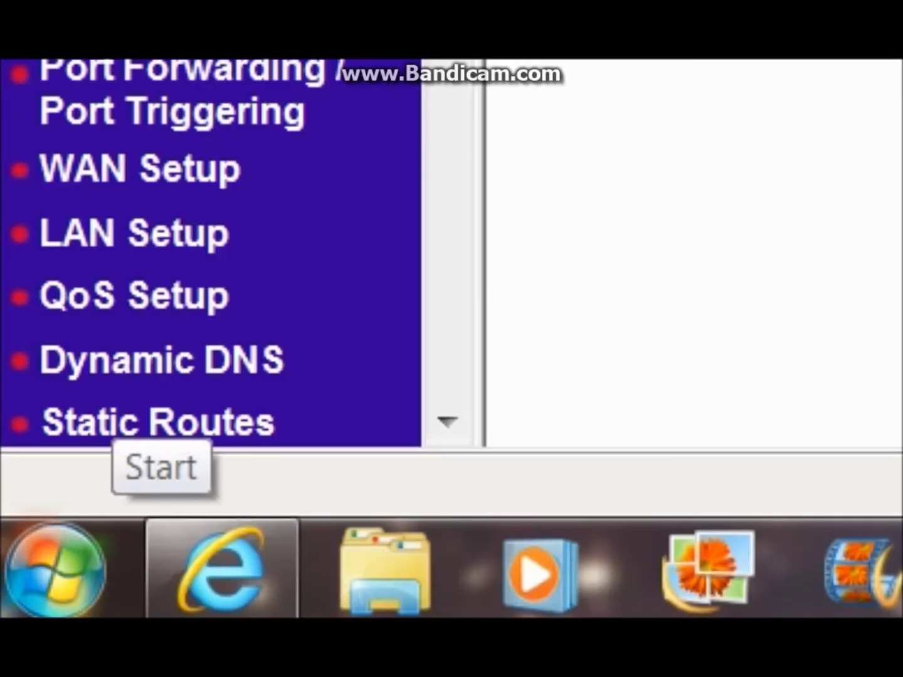
# - Recheck the PC's IPv4 address 192.168.1.10 with ipconfig in Command Prompt
pyautogui.click(54, 569)
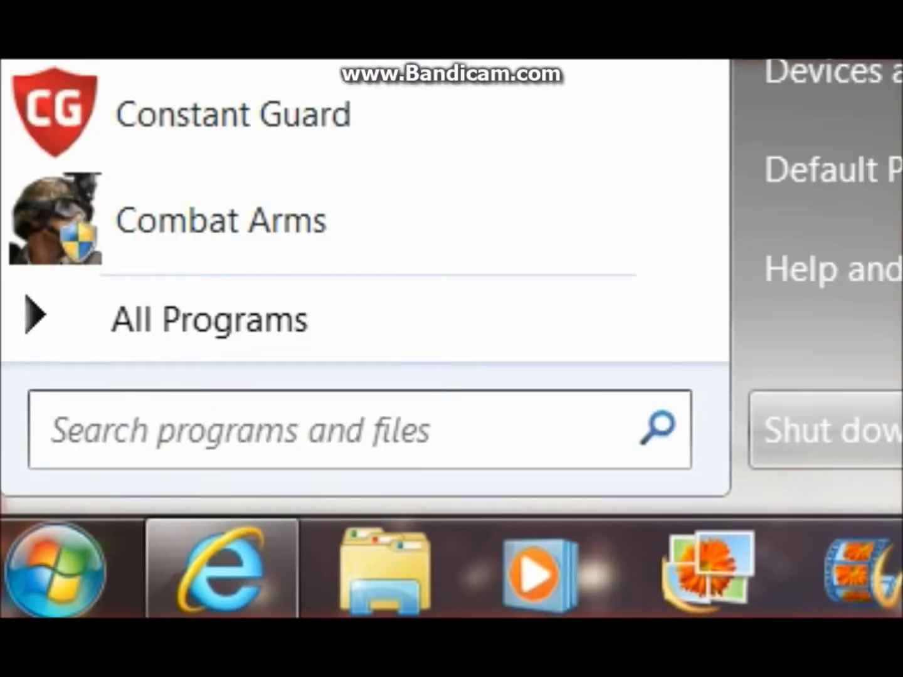
pyautogui.write('cmd')
pyautogui.press('Escape')
pyautogui.moveTo(222, 570)
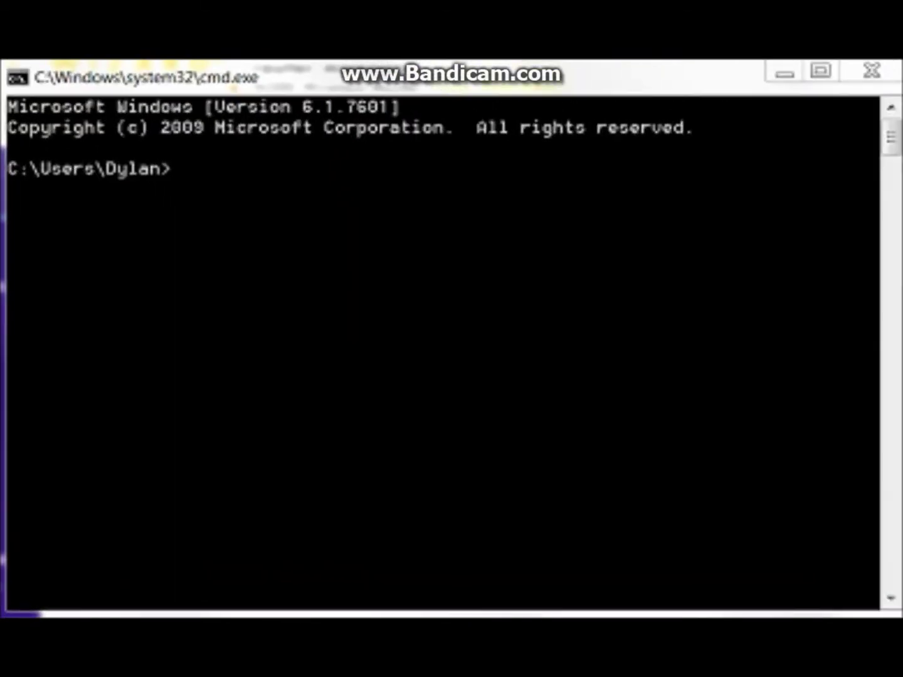
pyautogui.write('ipconfig')
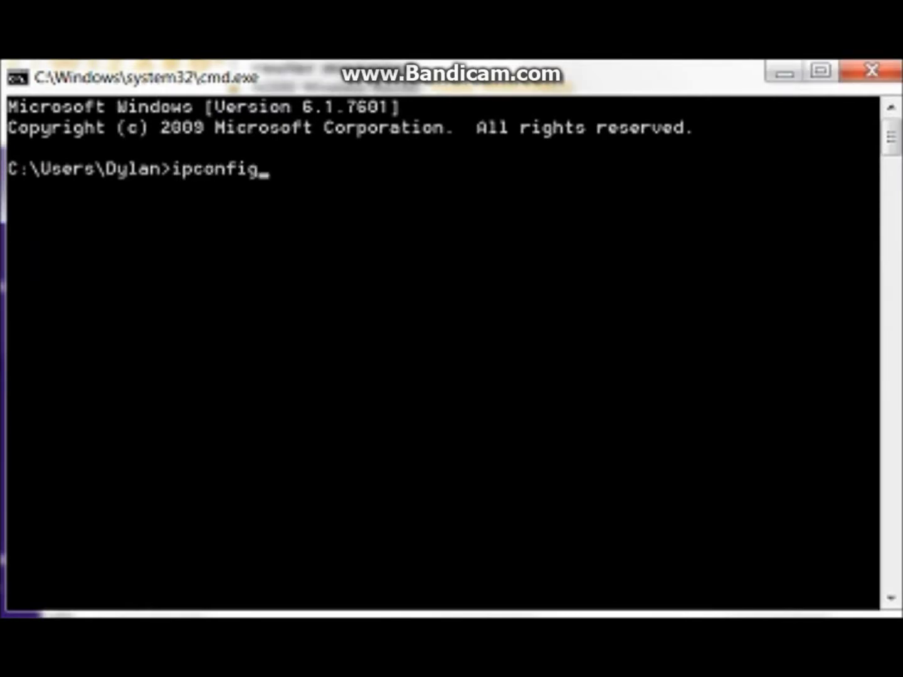
pyautogui.press('Return')
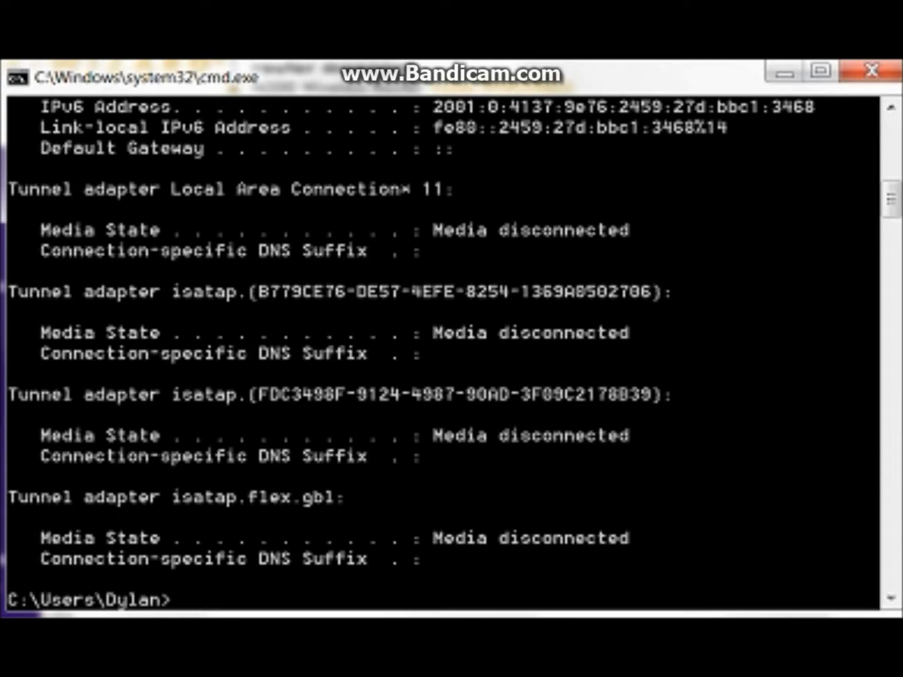
pyautogui.scroll(8, 442, 352)
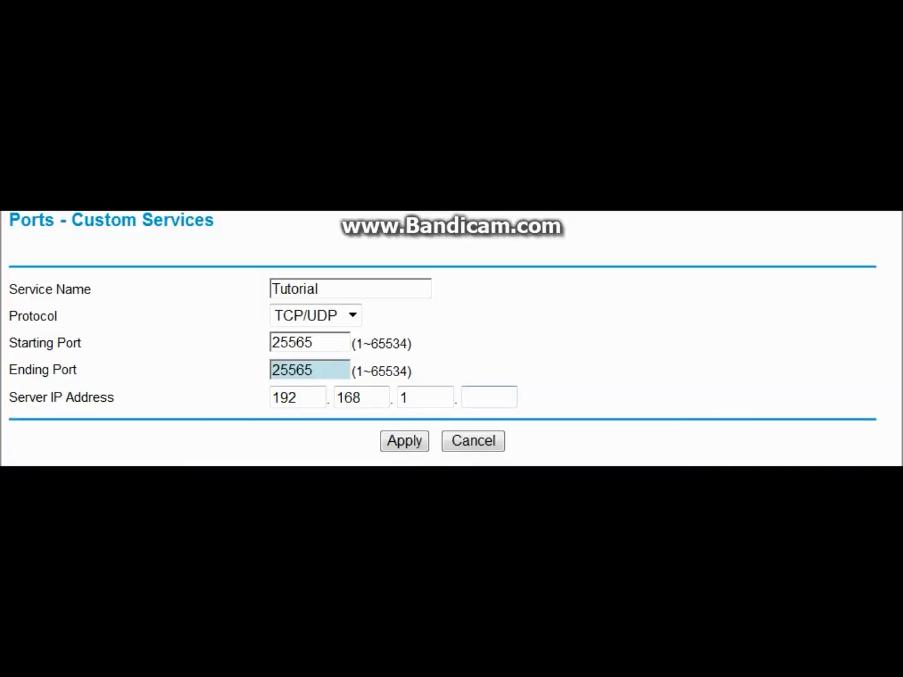
pyautogui.click(489, 397)
# - Complete server IP 192.168.1.10 and apply the 25565 service, dismissing the port-in-use warning
pyautogui.write('10')
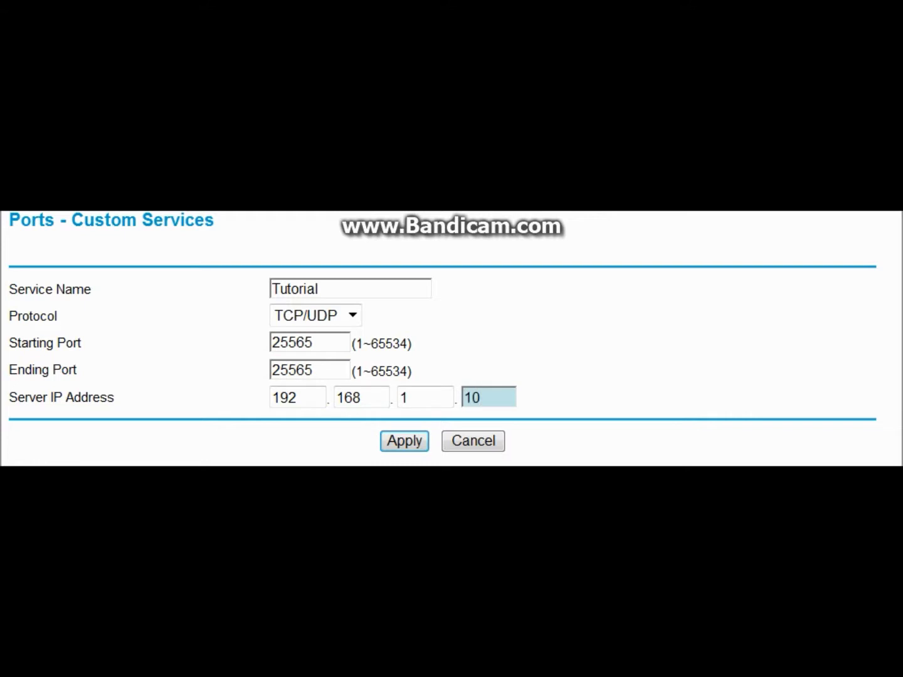
pyautogui.press('Return')
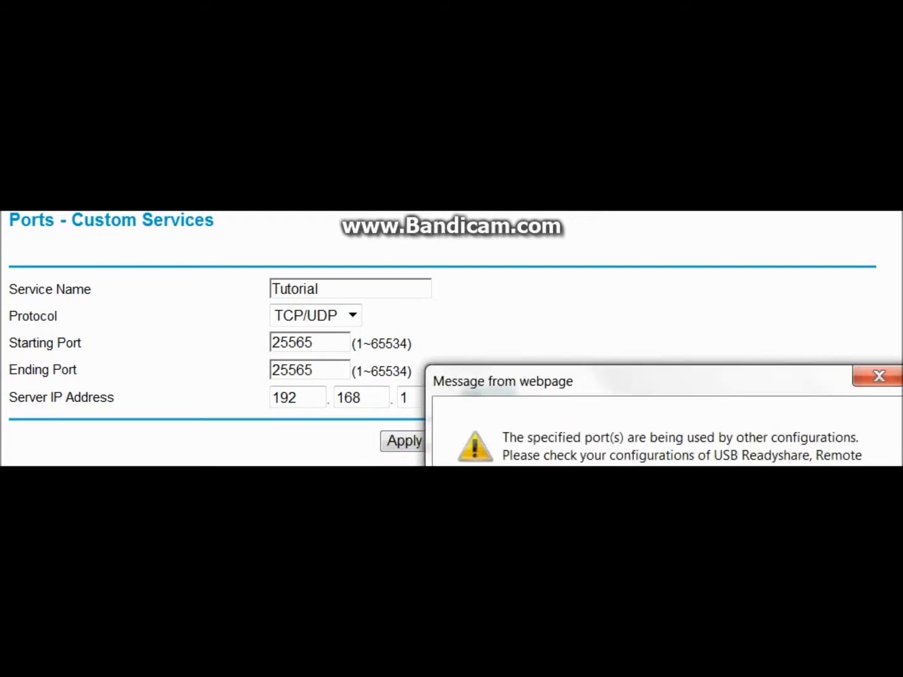
pyautogui.press('Return')
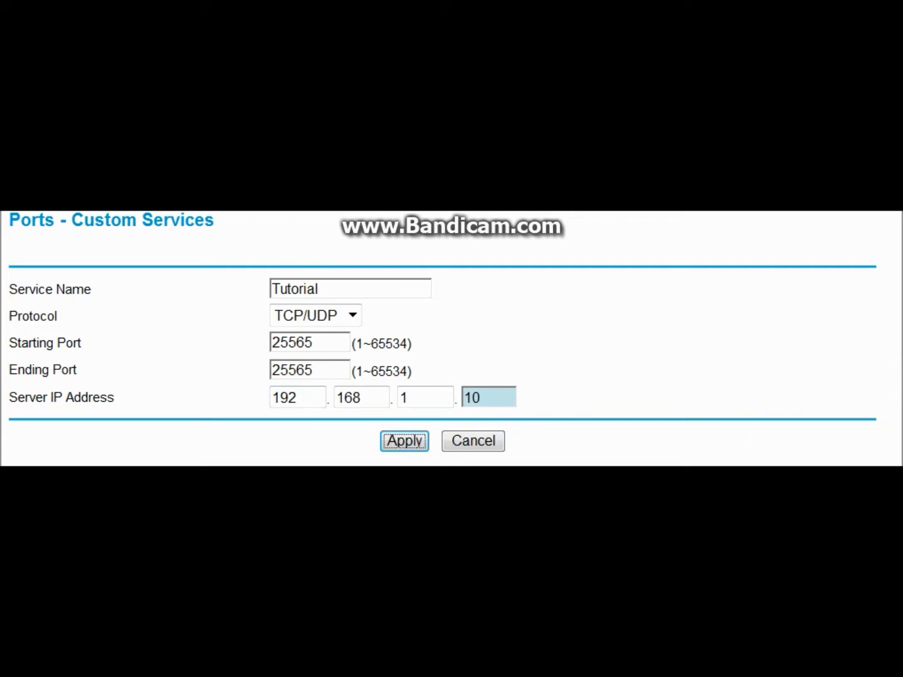
pyautogui.click(313, 342)
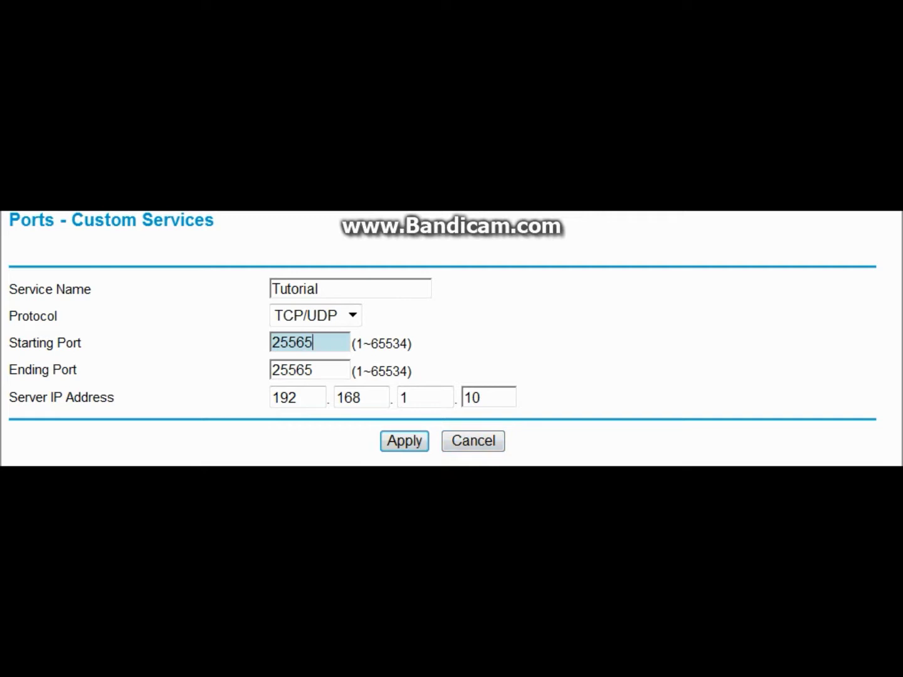
pyautogui.press('Return')
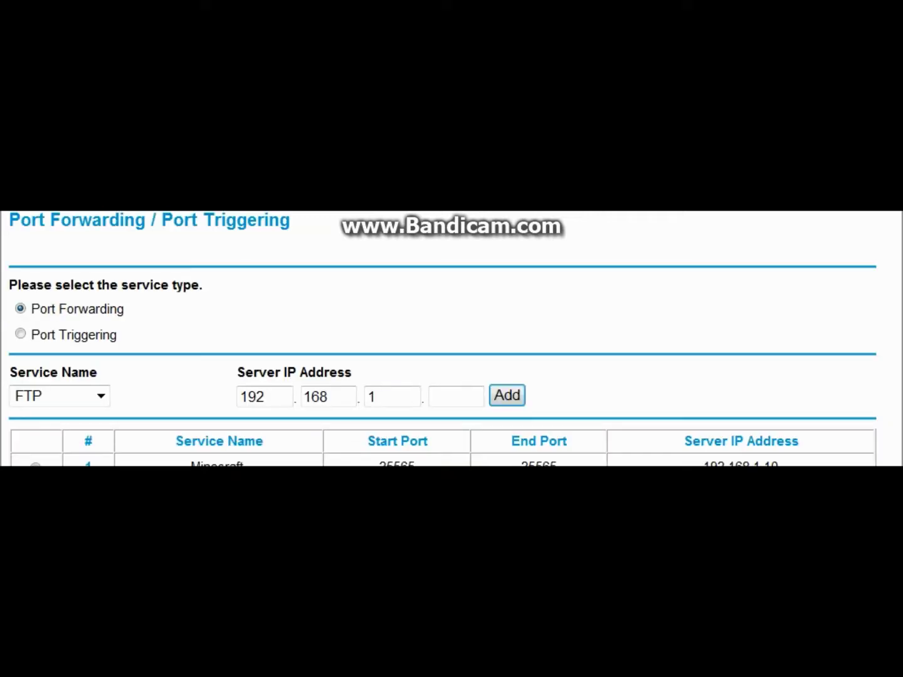
pyautogui.scroll(-2, 443, 340)
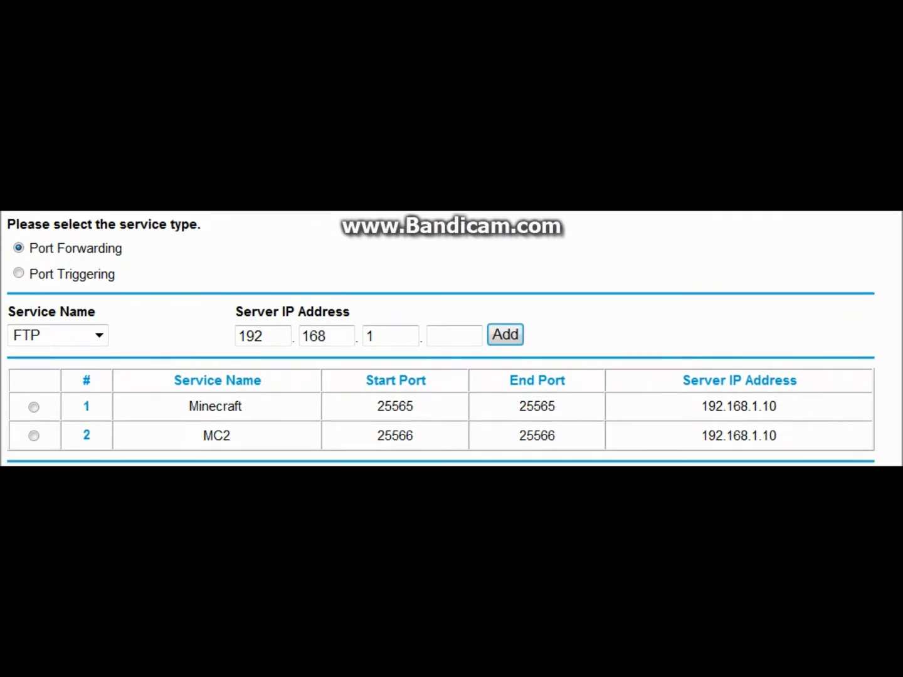
pyautogui.click(33, 408)
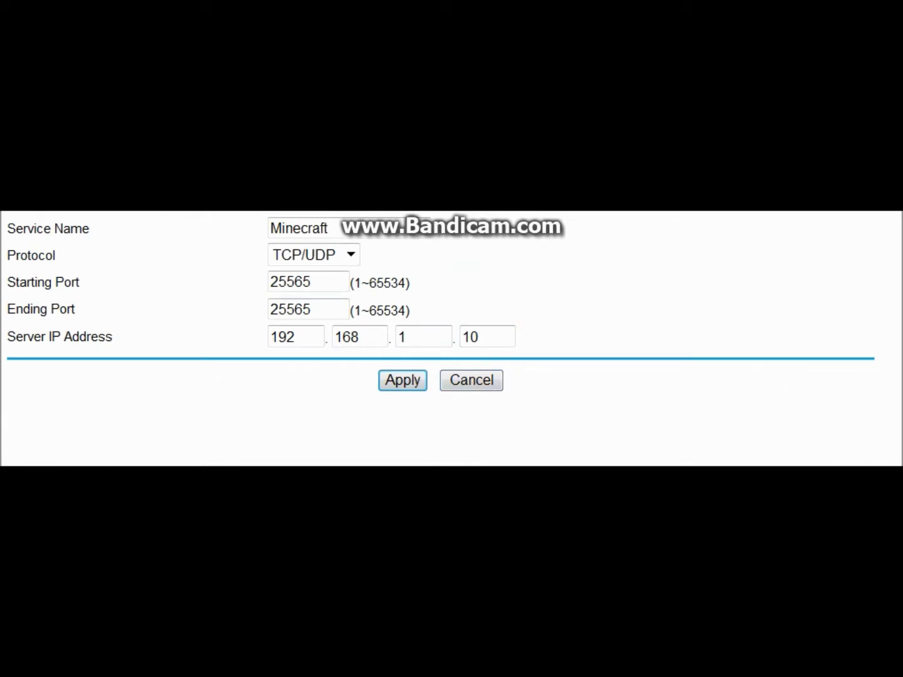
pyautogui.click(472, 380)
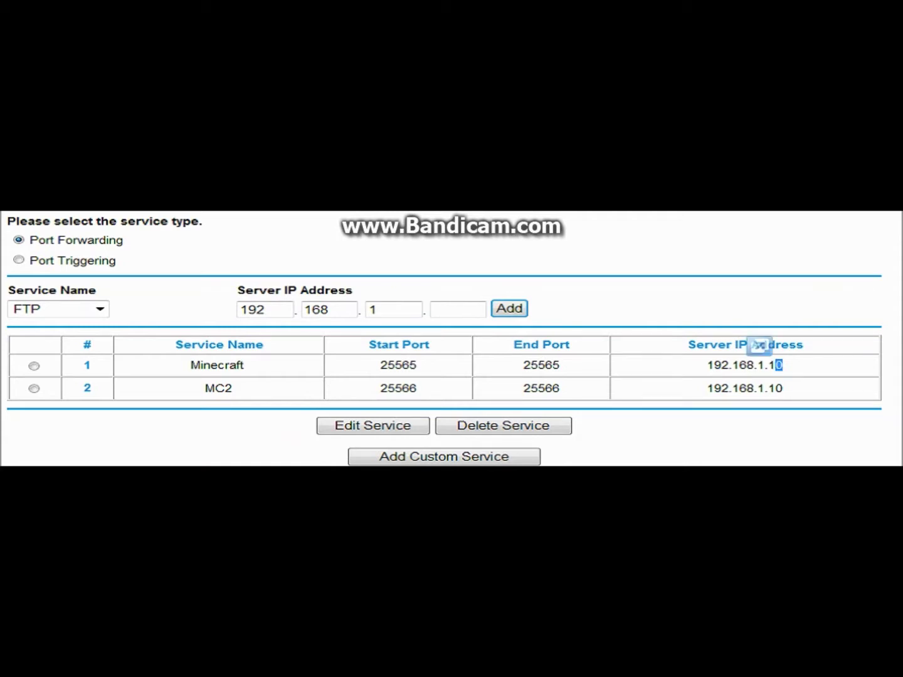
pyautogui.doubleClick(777, 365)
pyautogui.moveTo(776, 365); pyautogui.dragTo(754, 345)
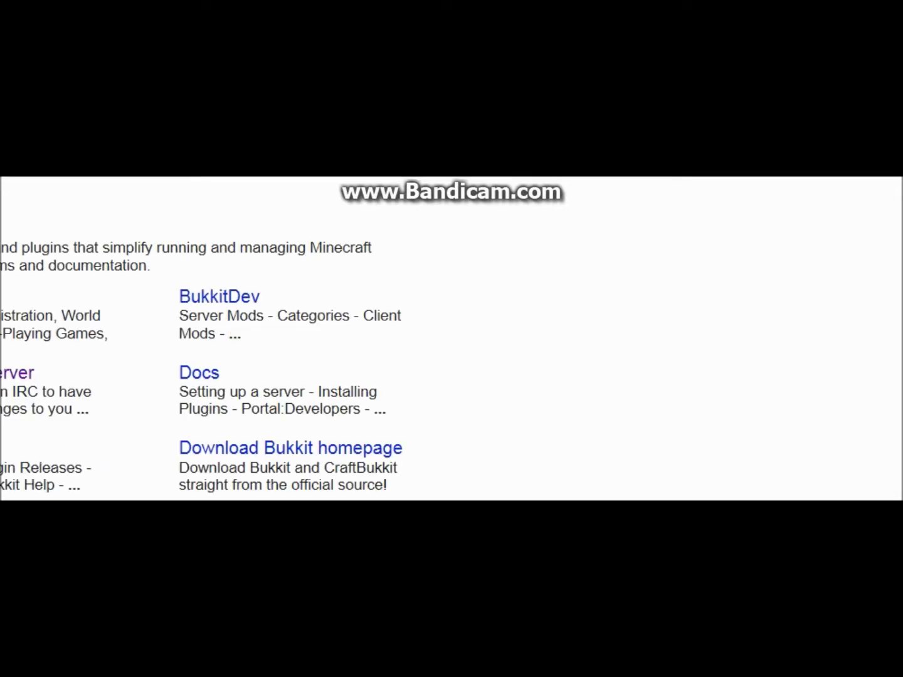
# - Open the Bukkit Forums link from the search results
pyautogui.click(107, 218)
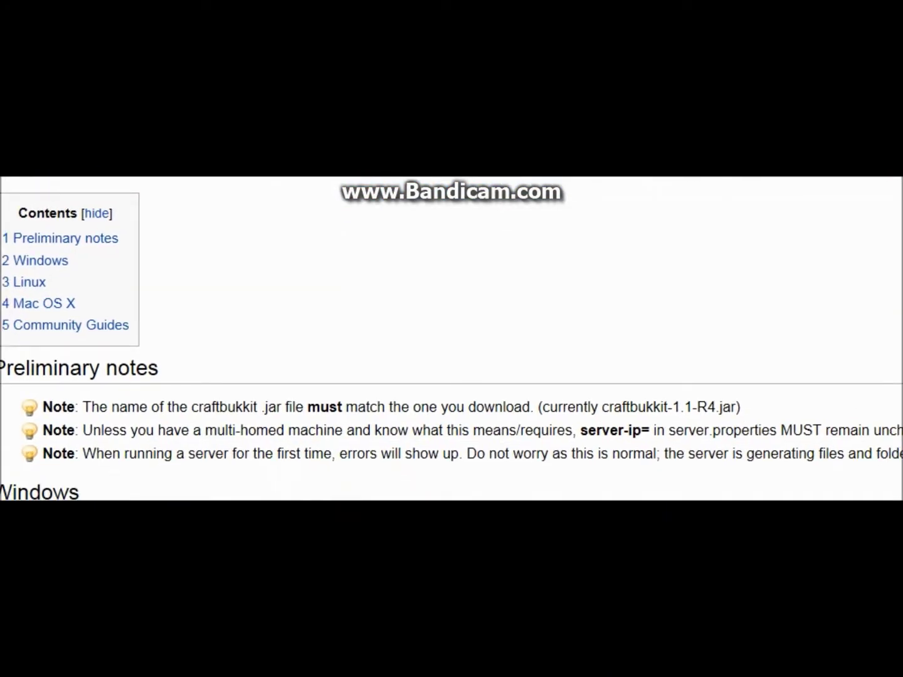
pyautogui.scroll(-5, 451, 339)
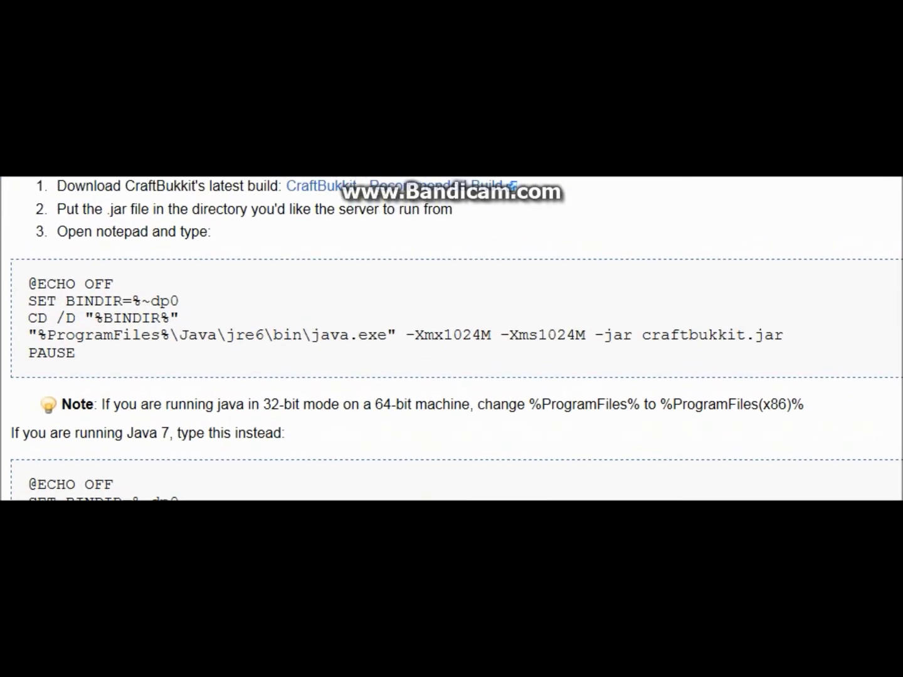
pyautogui.moveTo(28, 283); pyautogui.dragTo(76, 354)
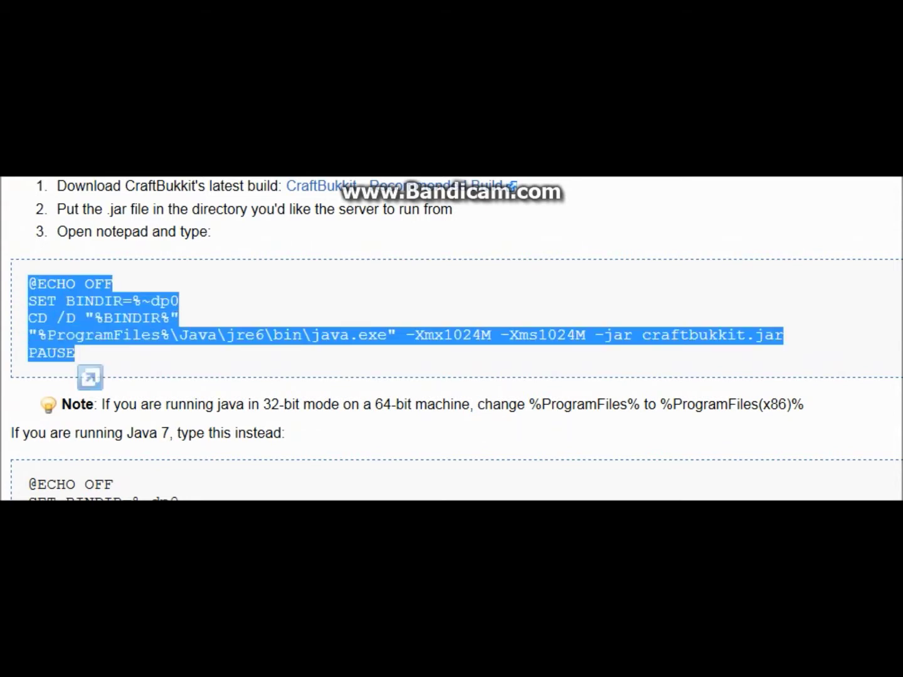
pyautogui.rightClick(72, 323)
pyautogui.click(115, 359)
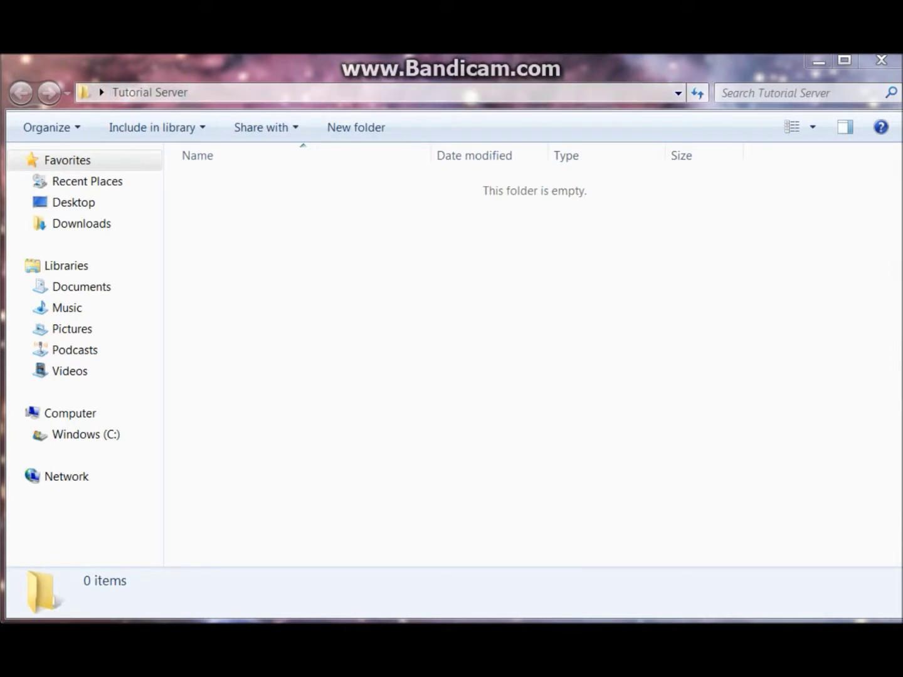
# - Create a new text document named start in the Tutorial Server folder
pyautogui.rightClick(262, 197)
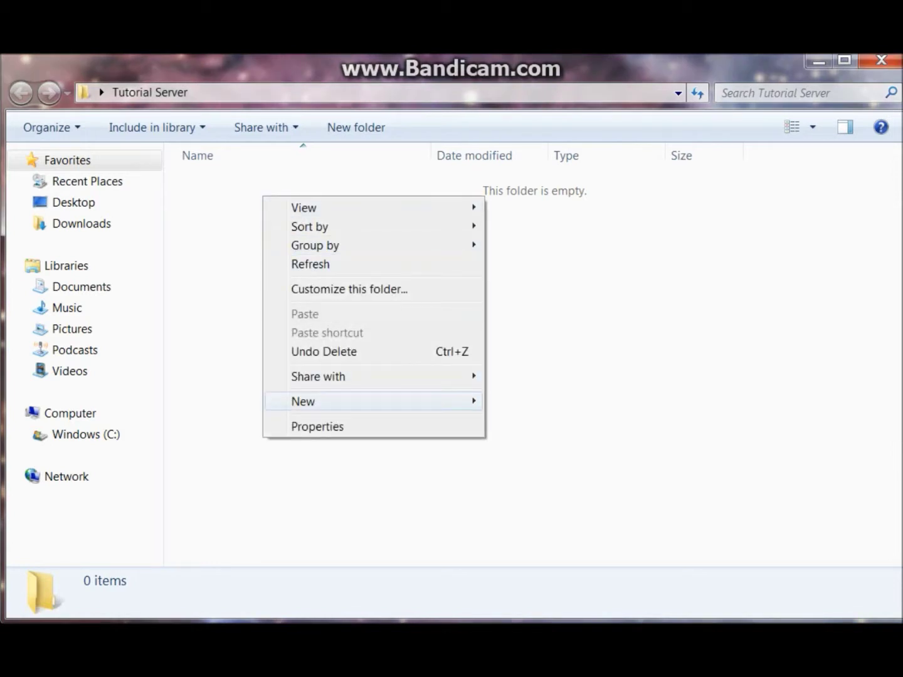
pyautogui.moveTo(376, 401)
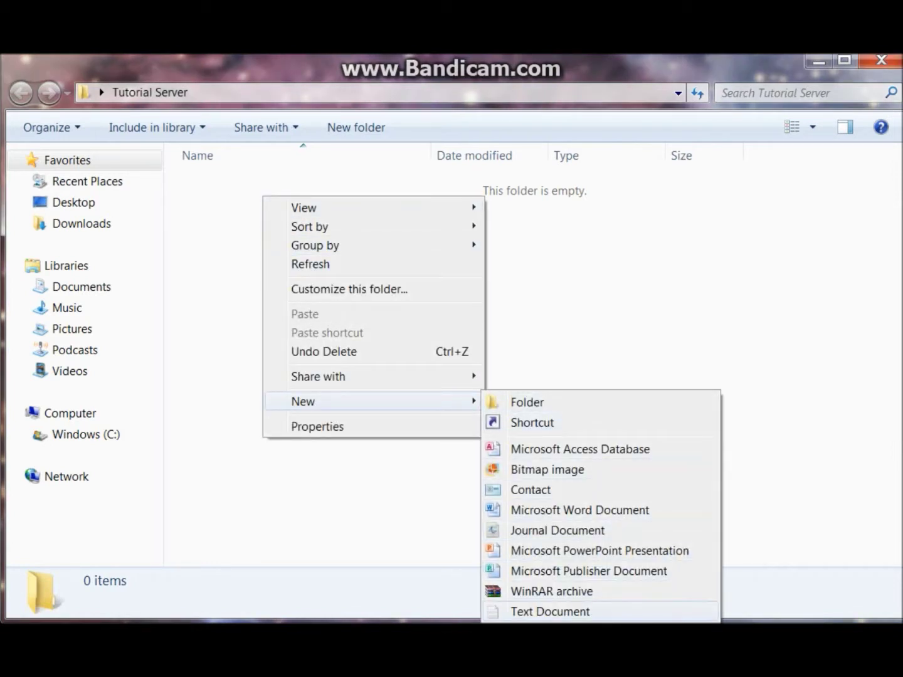
pyautogui.click(551, 613)
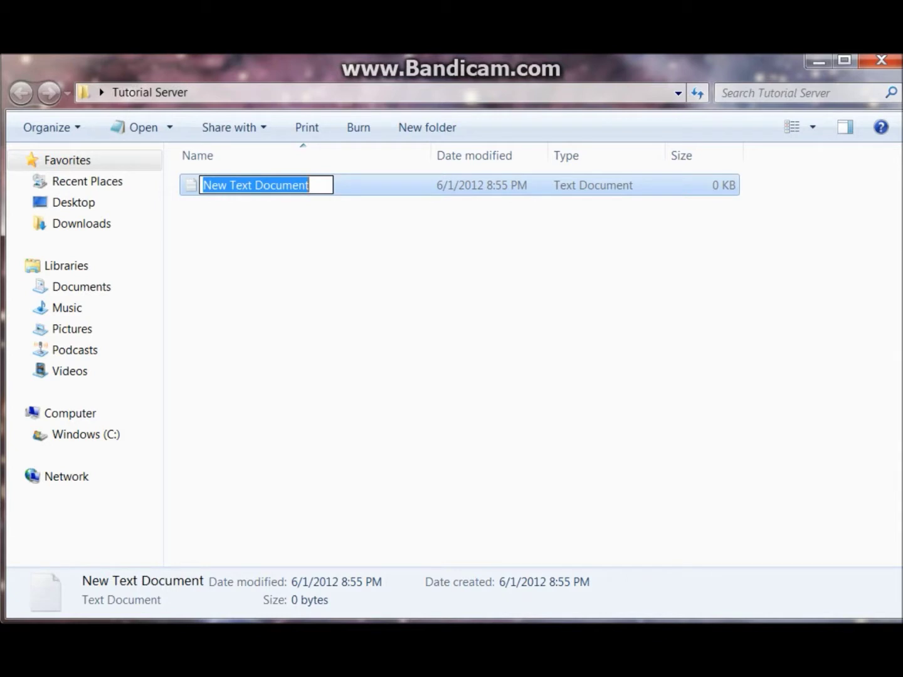
pyautogui.write('start')
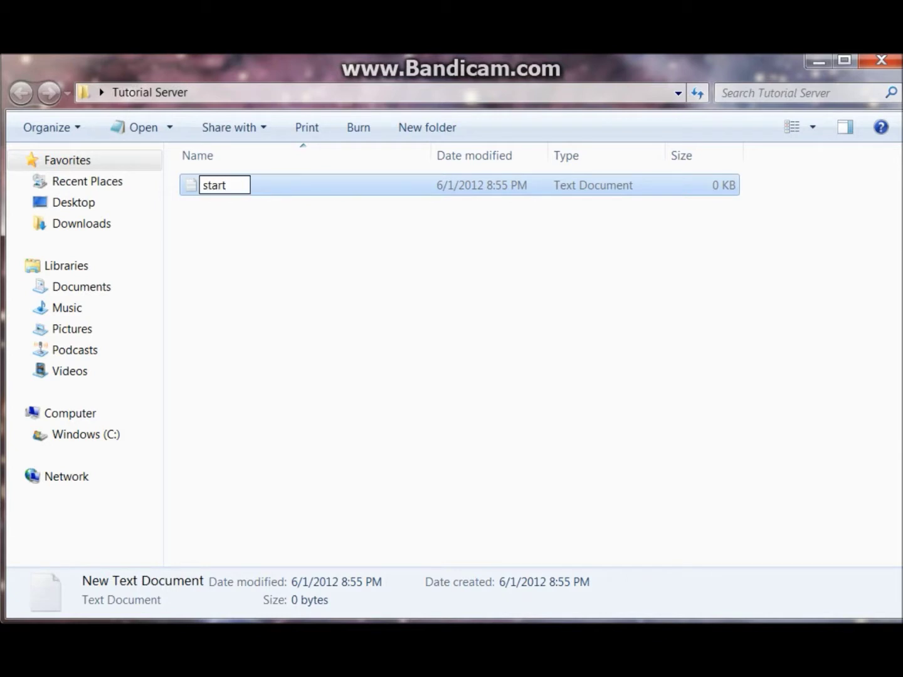
pyautogui.press('Return')
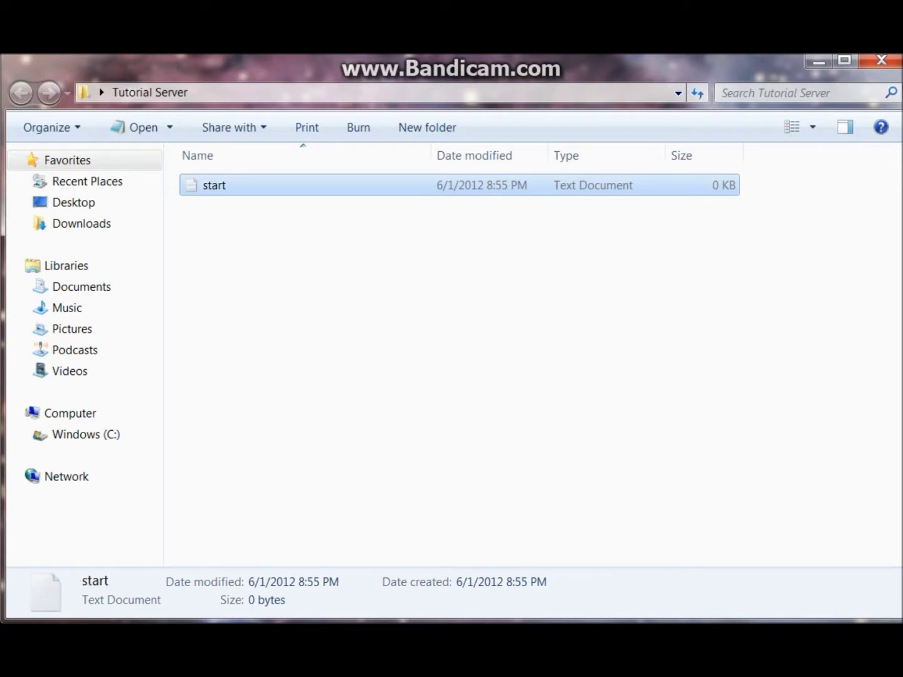
# - Open the start file in Notepad and center the editor window
pyautogui.rightClick(325, 186)
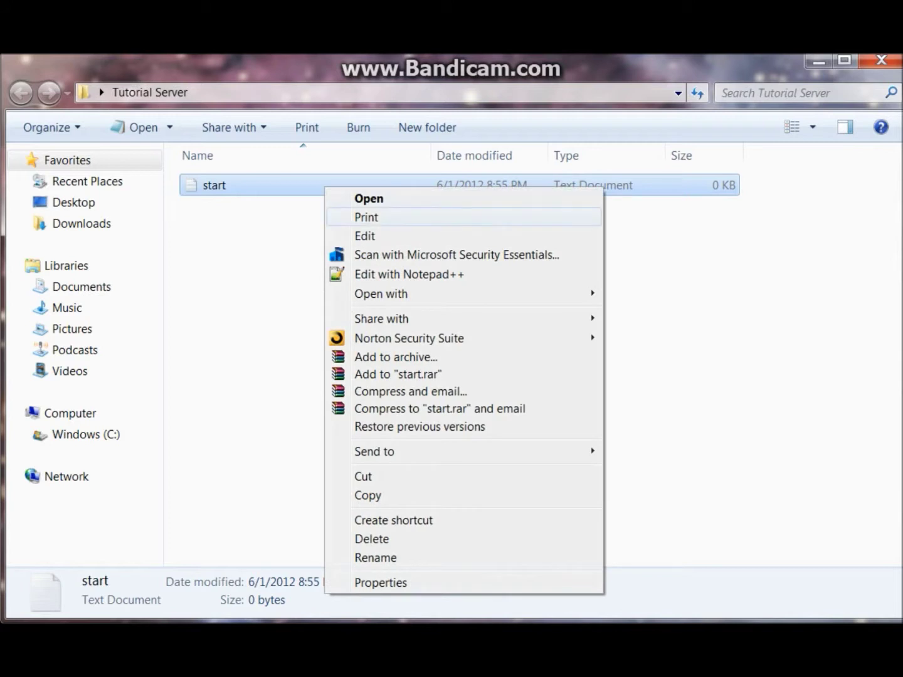
pyautogui.click(365, 236)
pyautogui.moveTo(628, 172); pyautogui.dragTo(187, 140)
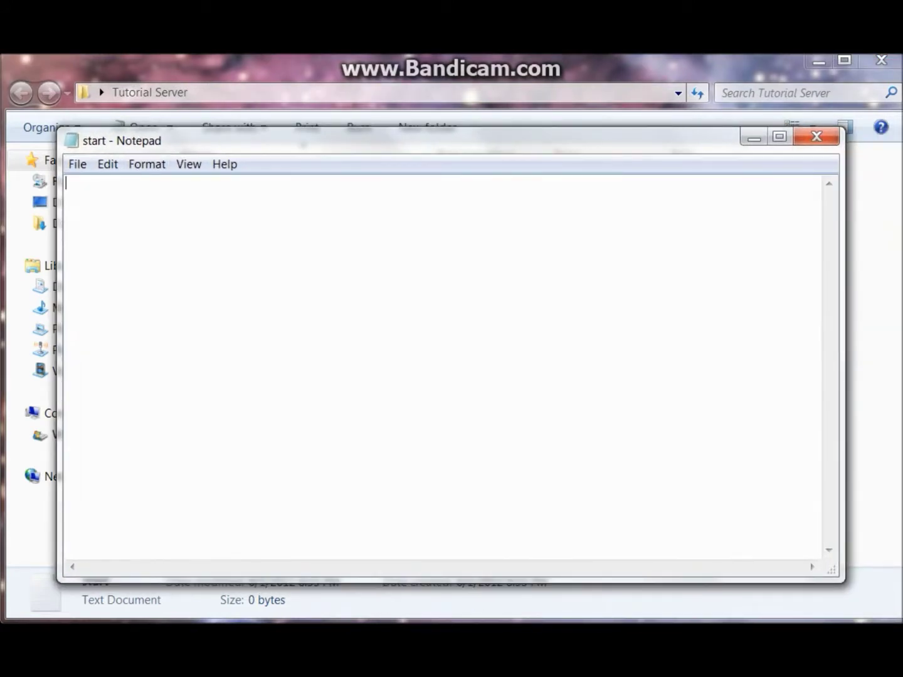
pyautogui.rightClick(102, 199)
# - Paste the Bukkit script and save it as start.bat with type All Files
pyautogui.click(143, 272)
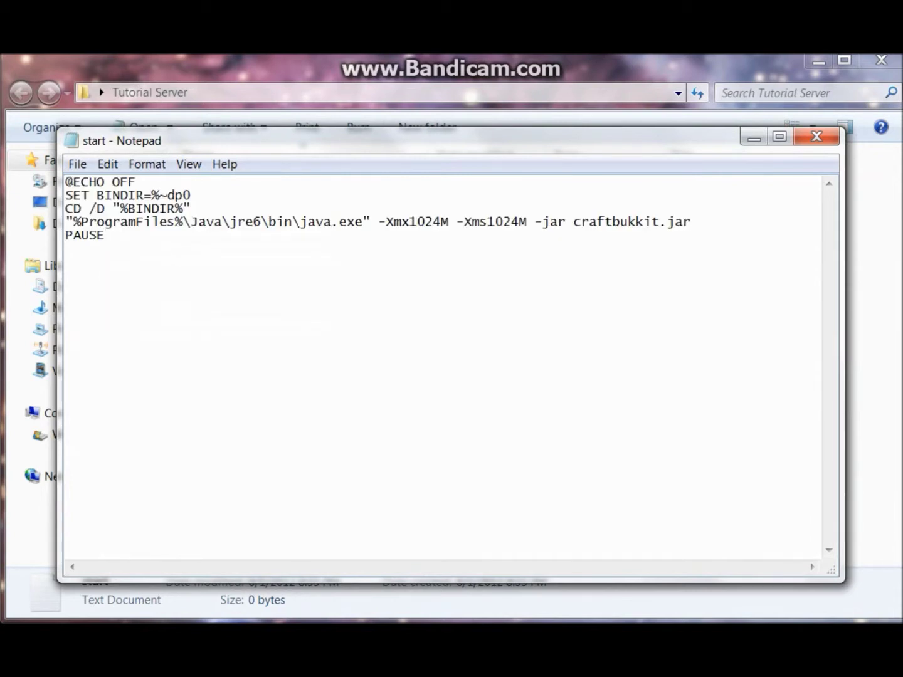
pyautogui.click(78, 165)
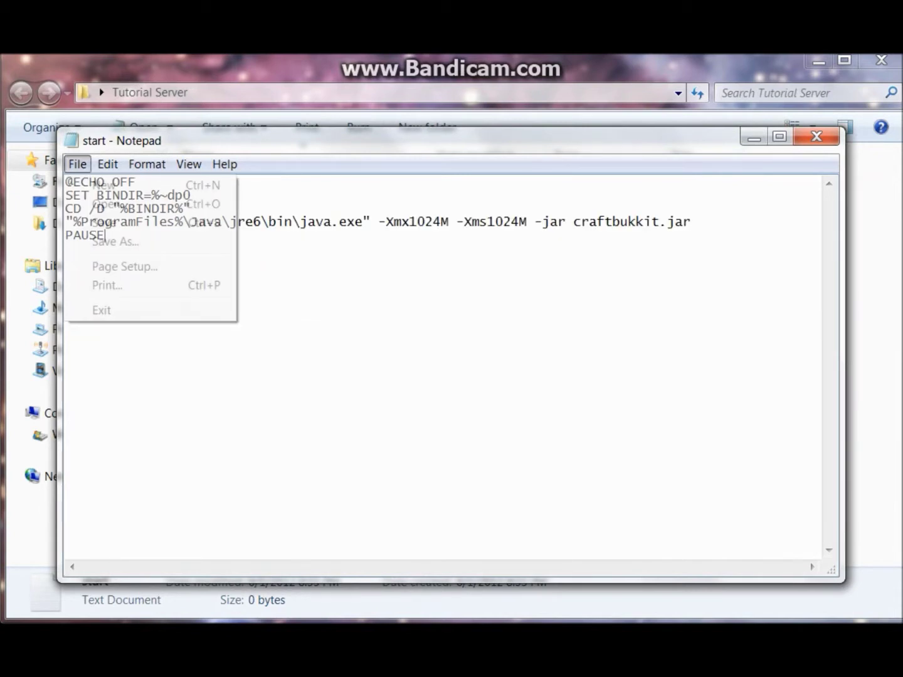
pyautogui.click(115, 242)
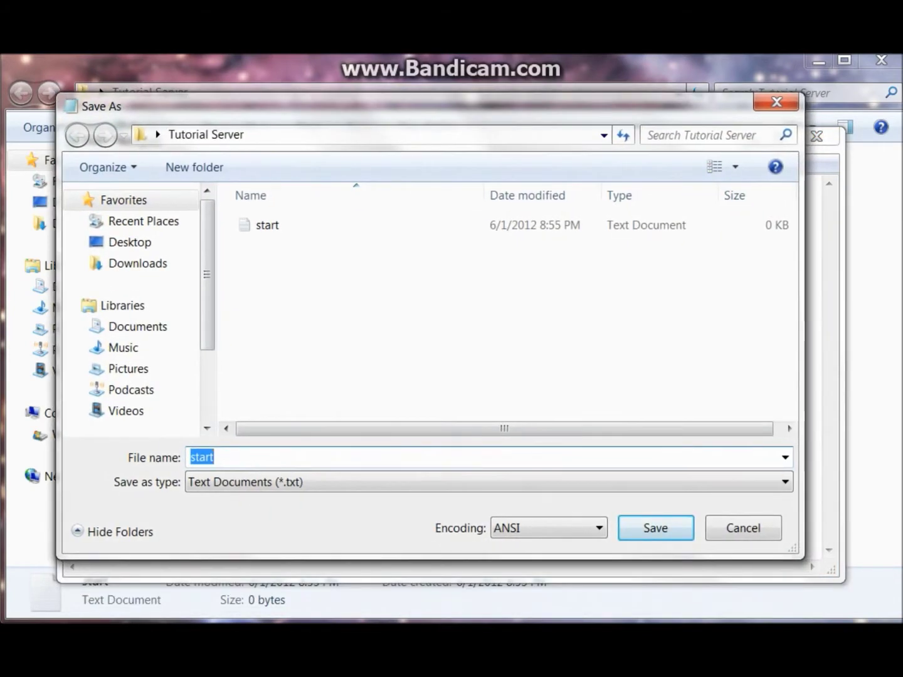
pyautogui.press('End')
pyautogui.write('.bat')
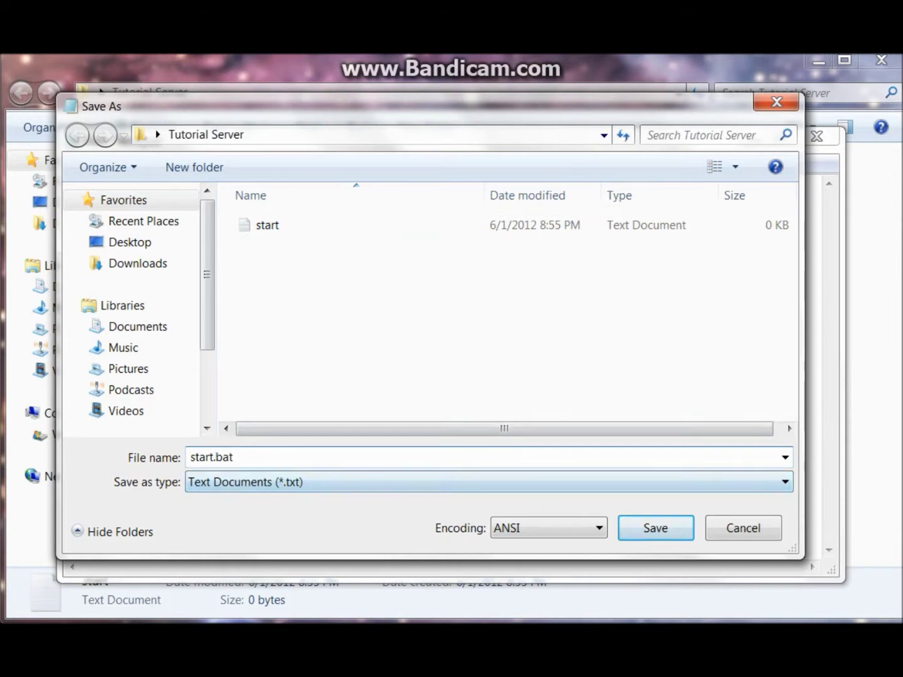
pyautogui.press('Tab')
pyautogui.hotkey('alt', 'Down')
pyautogui.press('Down')
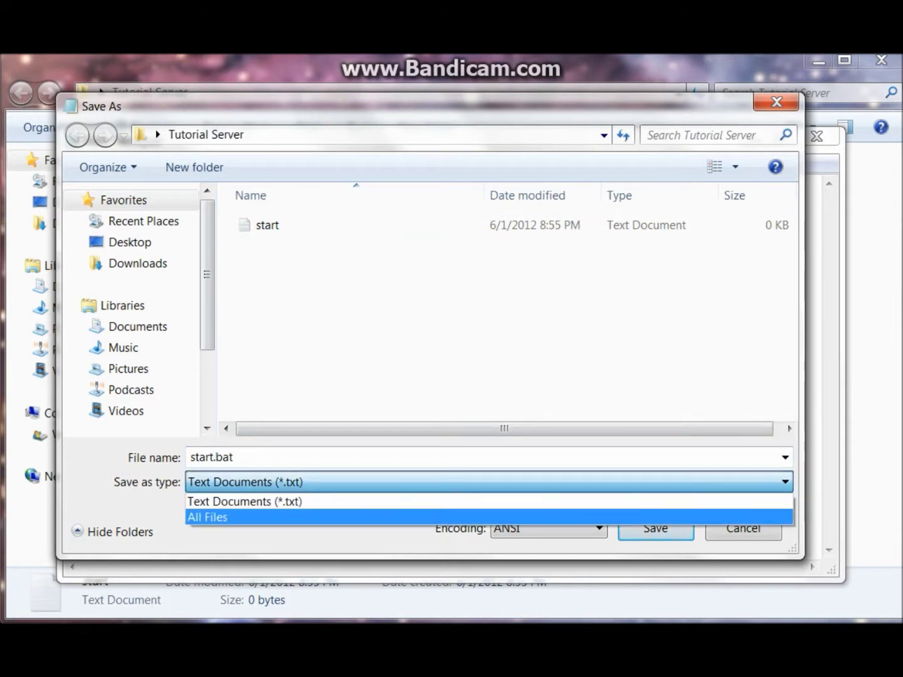
pyautogui.press('Return')
pyautogui.press('Return')
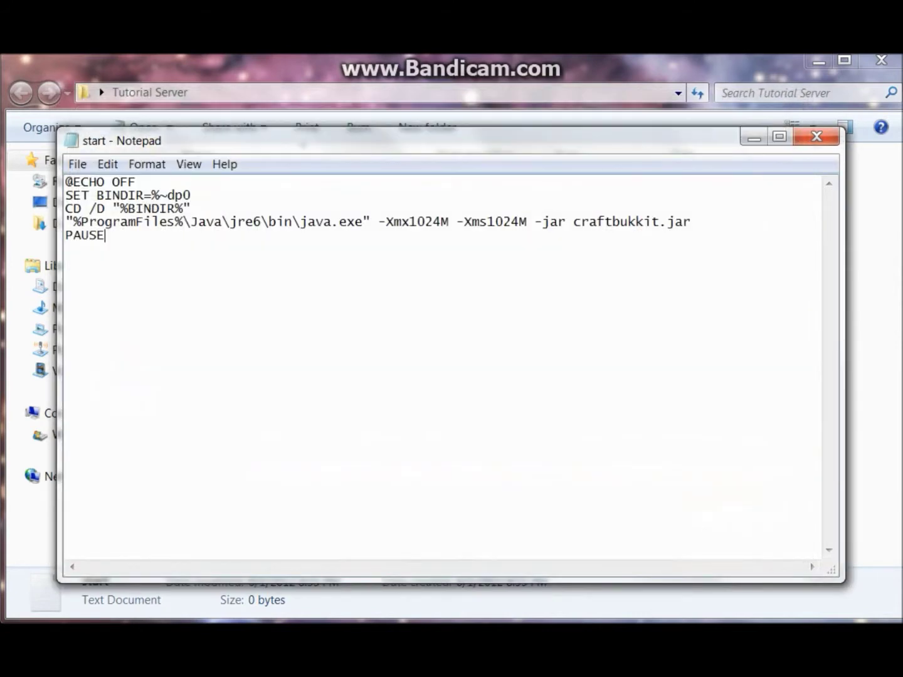
pyautogui.click(816, 137)
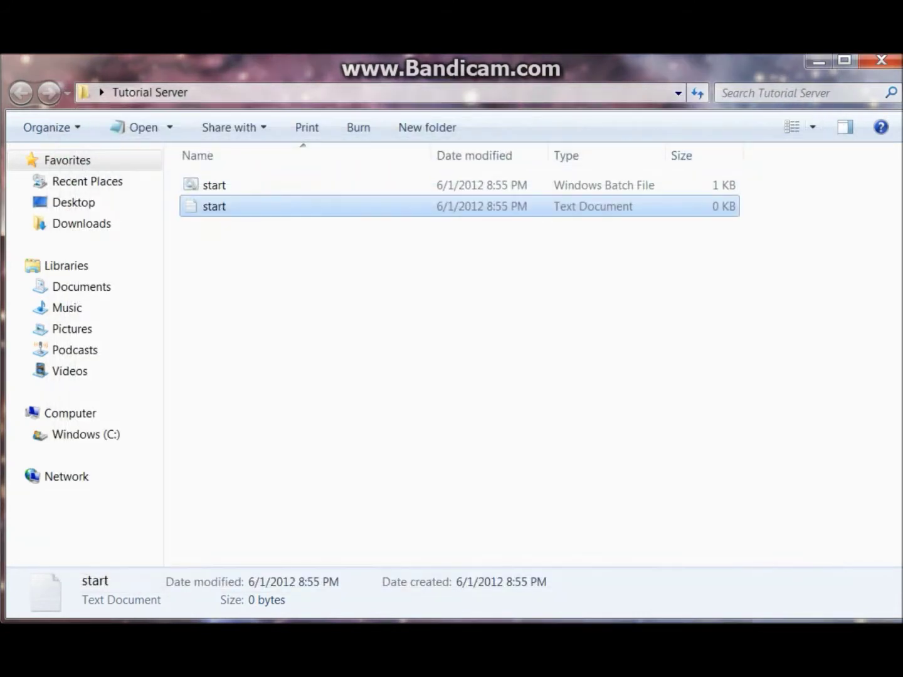
# - Delete the empty start text file, then test-run start.bat and close its console
pyautogui.press('Delete')
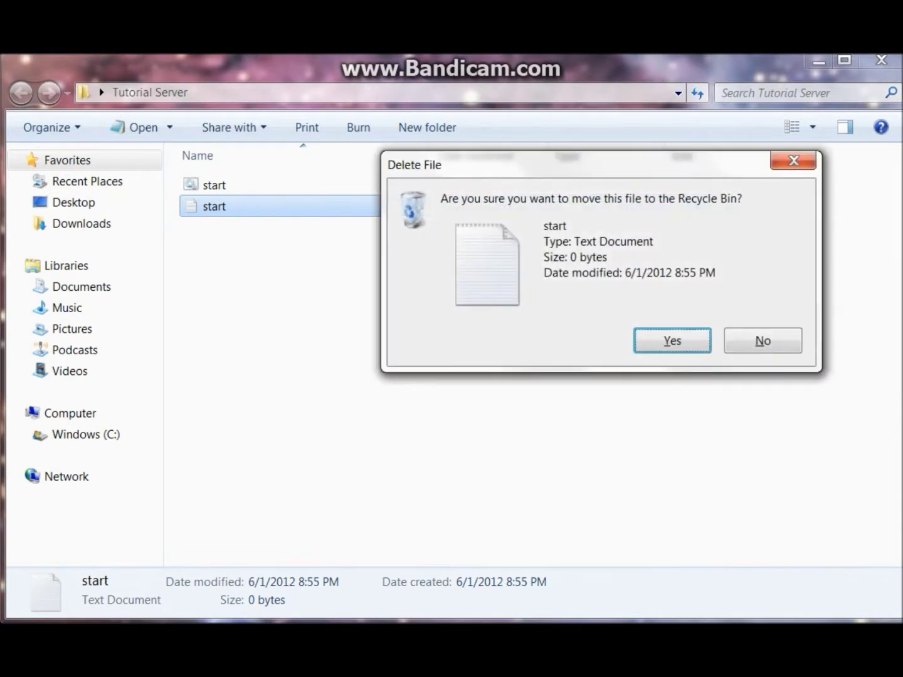
pyautogui.press('Return')
pyautogui.doubleClick(214, 184)
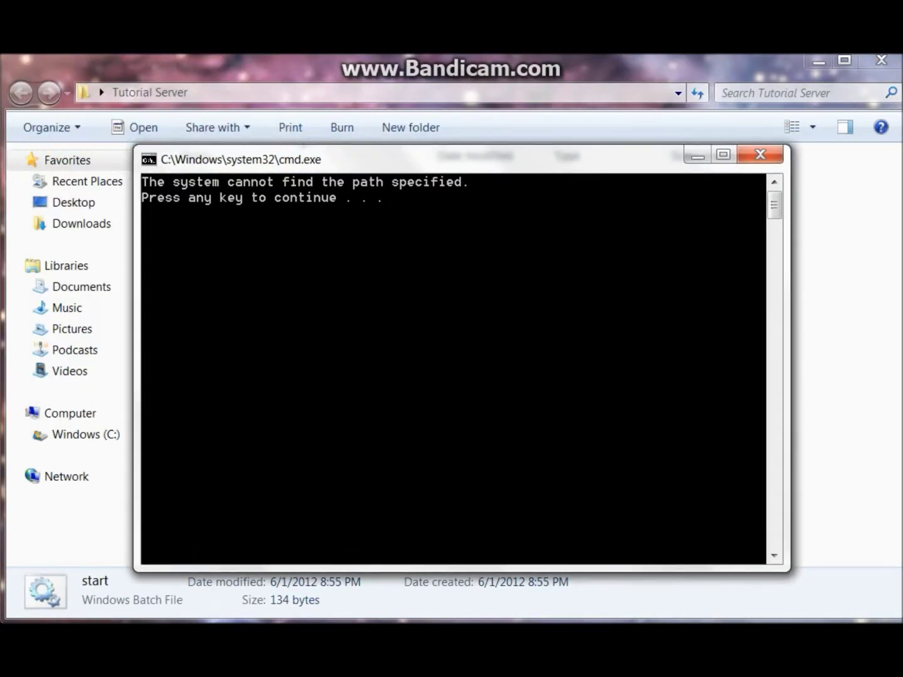
pyautogui.press('Return')
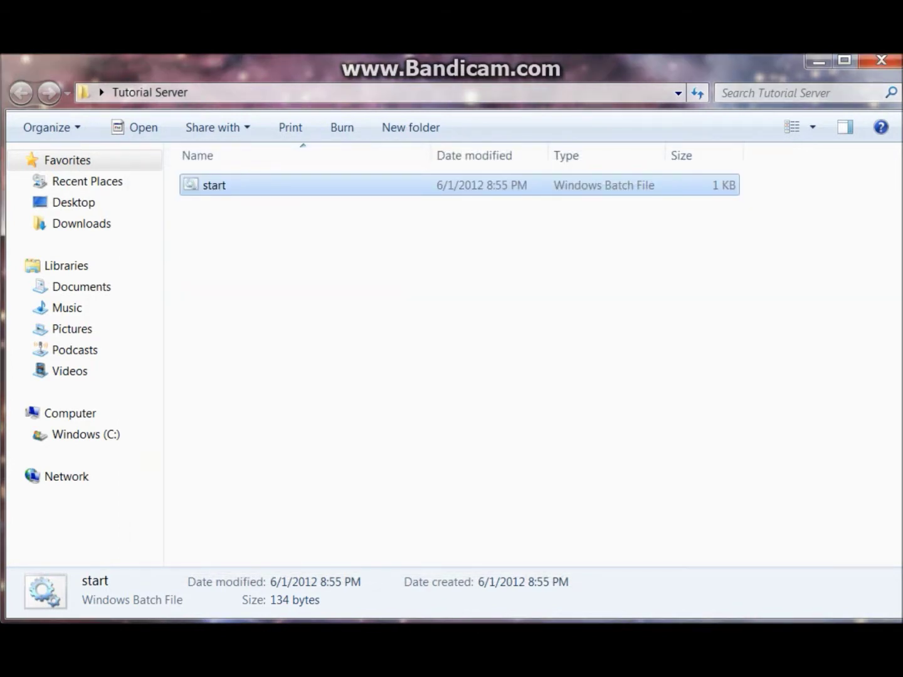
pyautogui.press('Return')
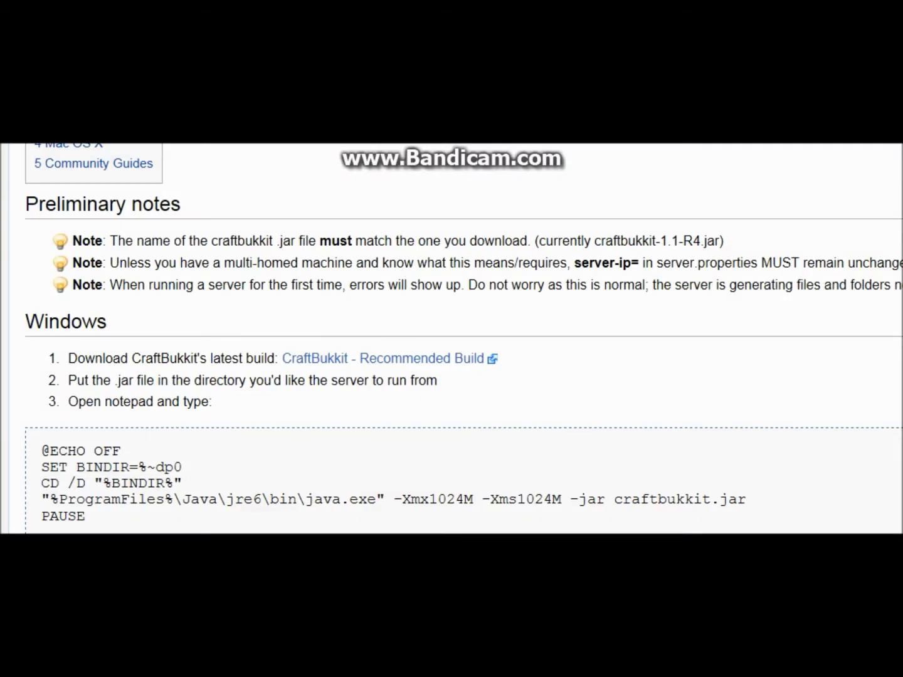
# - Download craftbukkit-1.2.5-R3.0.jar from the CraftBukkit Recommended Build link using Save as
pyautogui.scroll(-3, 452, 339)
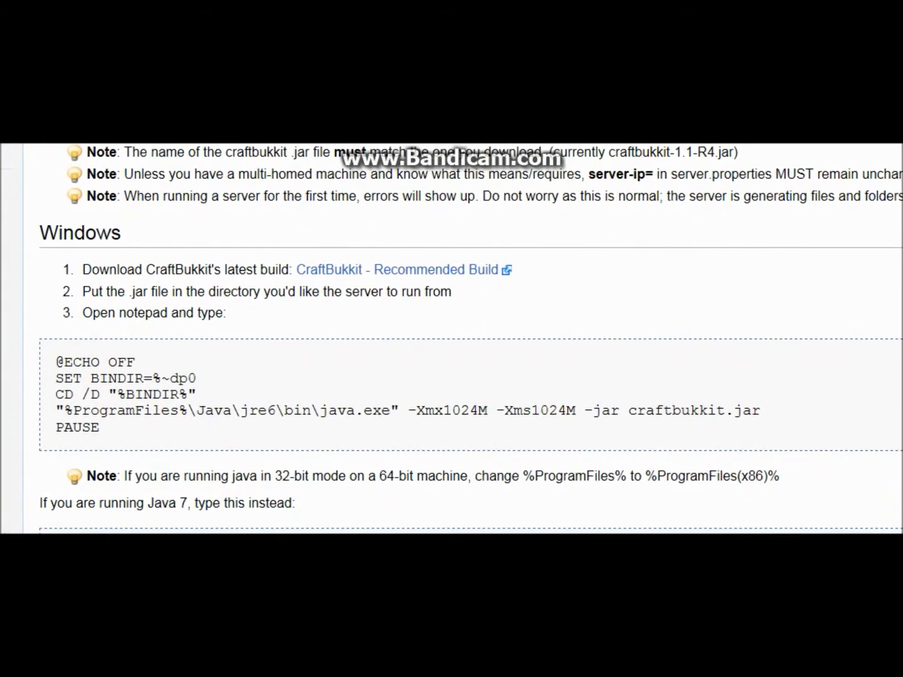
pyautogui.scroll(2, 463, 339)
pyautogui.click(402, 340)
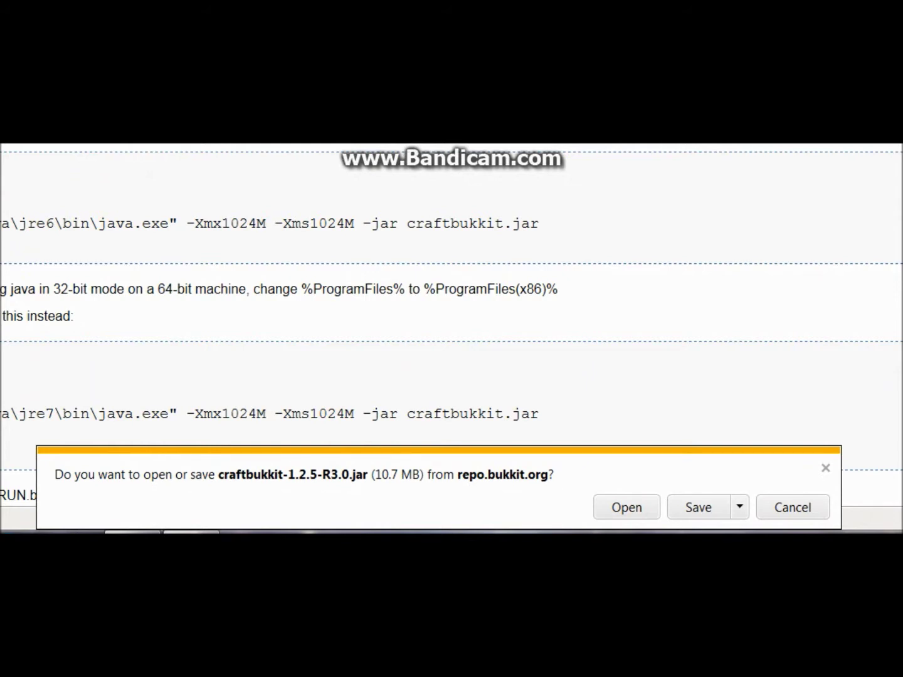
pyautogui.click(740, 506)
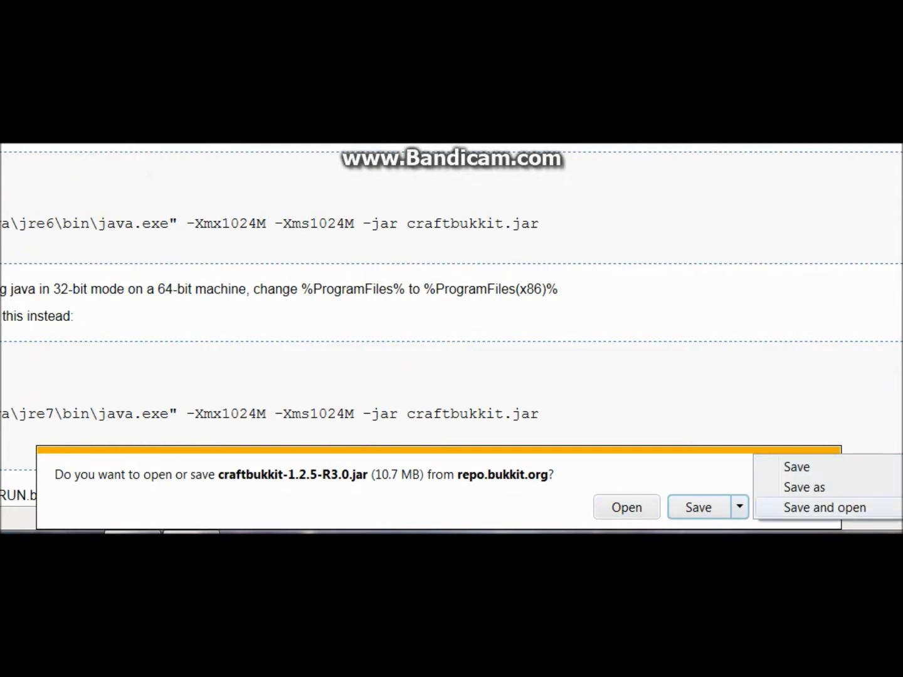
pyautogui.press('Escape')
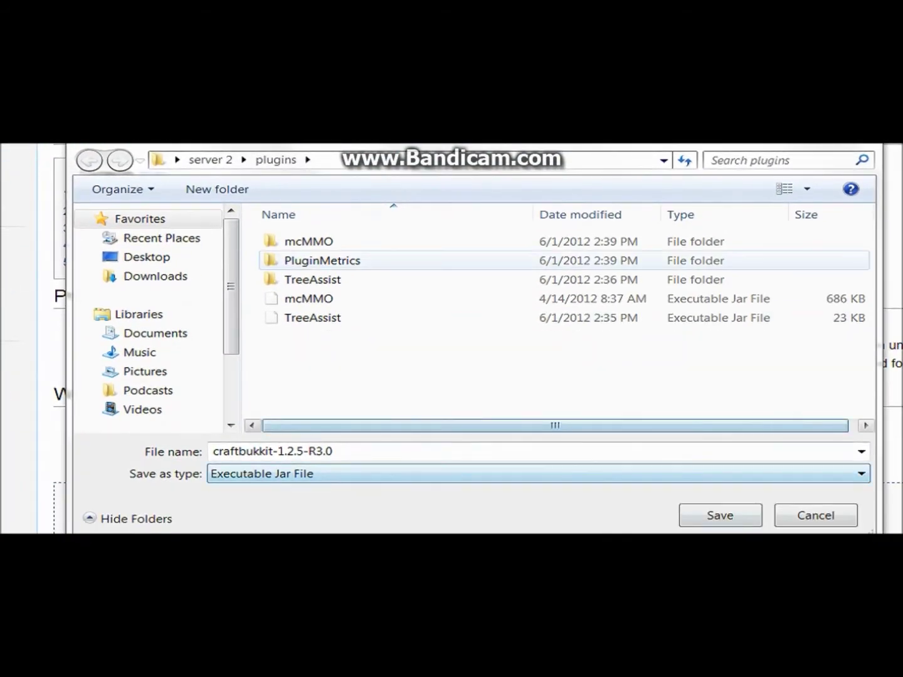
# - Point the Save As dialog at 'tutorial server' and save craftbukkit-1.2.5-R3.0.jar there
pyautogui.hotkey('alt', 'd')
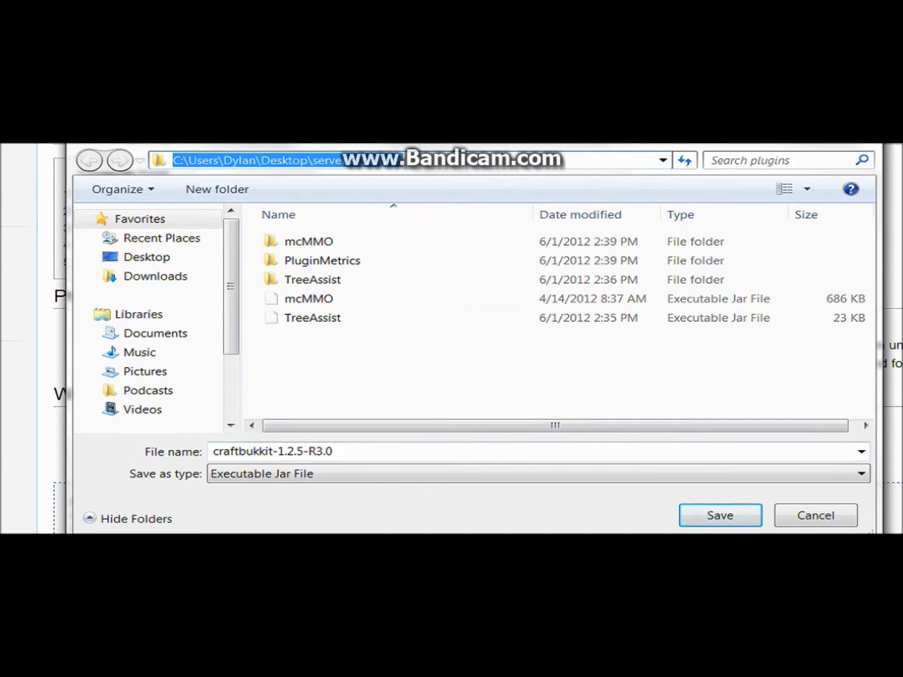
pyautogui.write('tutoria')
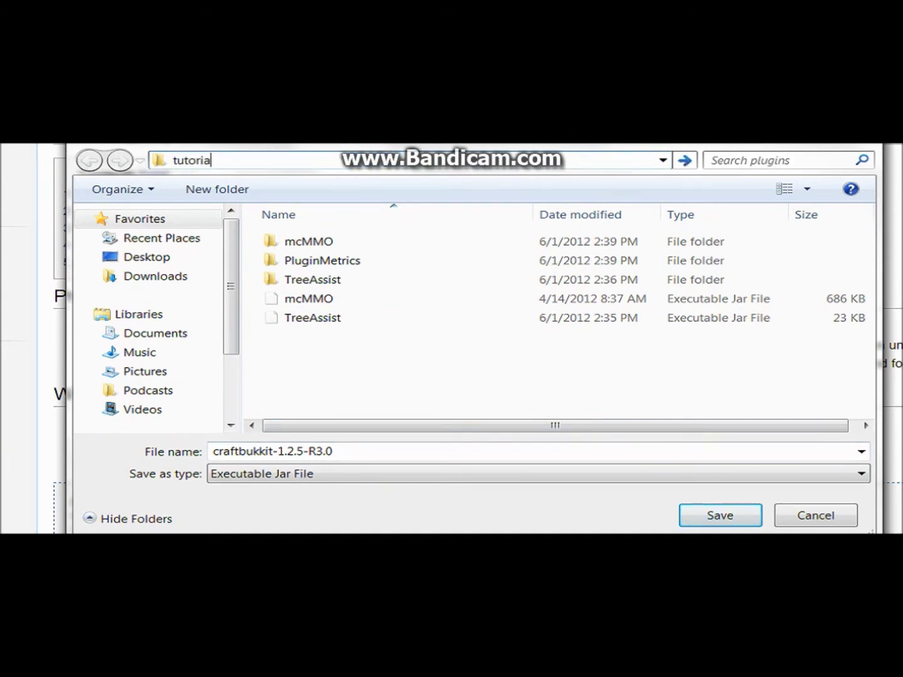
pyautogui.write('l server')
pyautogui.press('Return')
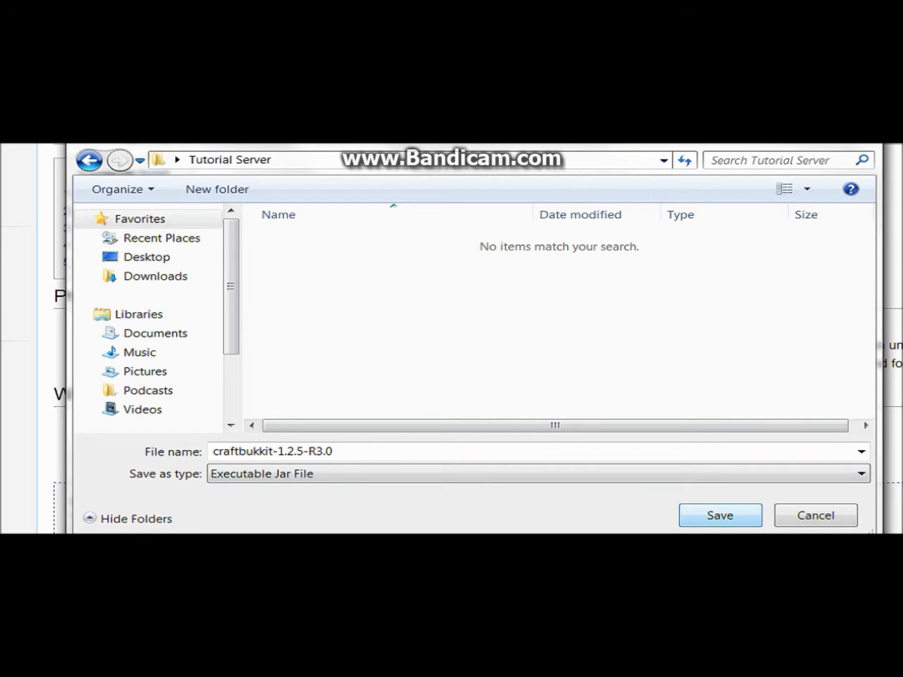
pyautogui.press('Return')
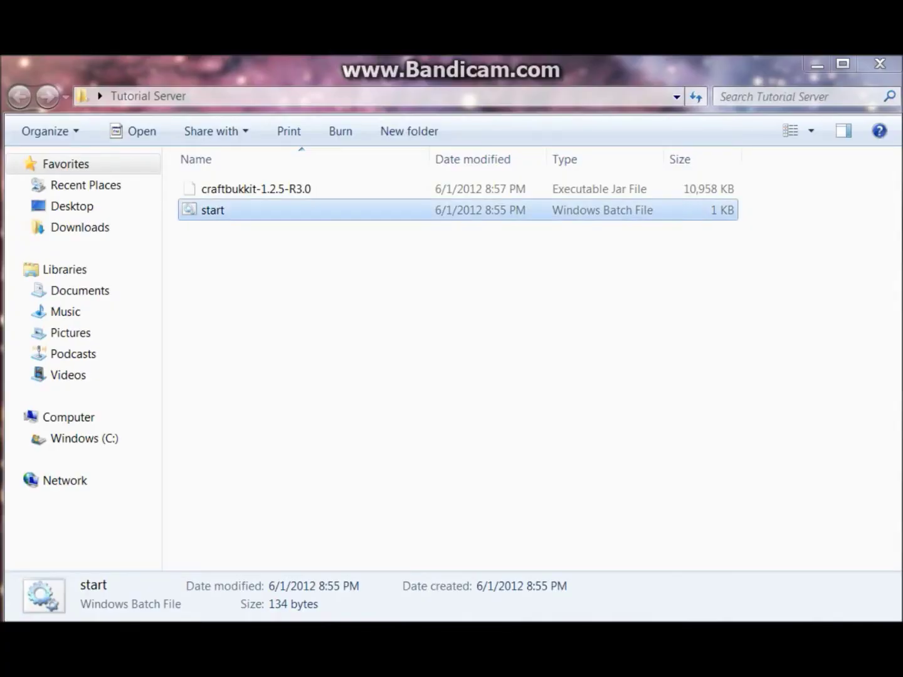
# - Test-run start.bat beside the jar, then close the console and the Tutorial Server window
pyautogui.press('Return')
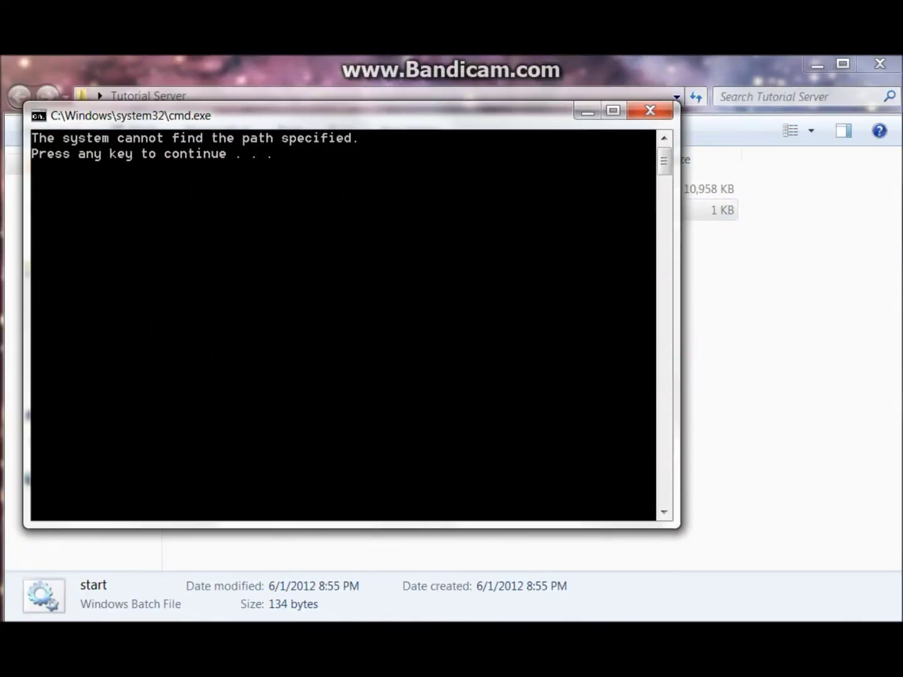
pyautogui.click(652, 111)
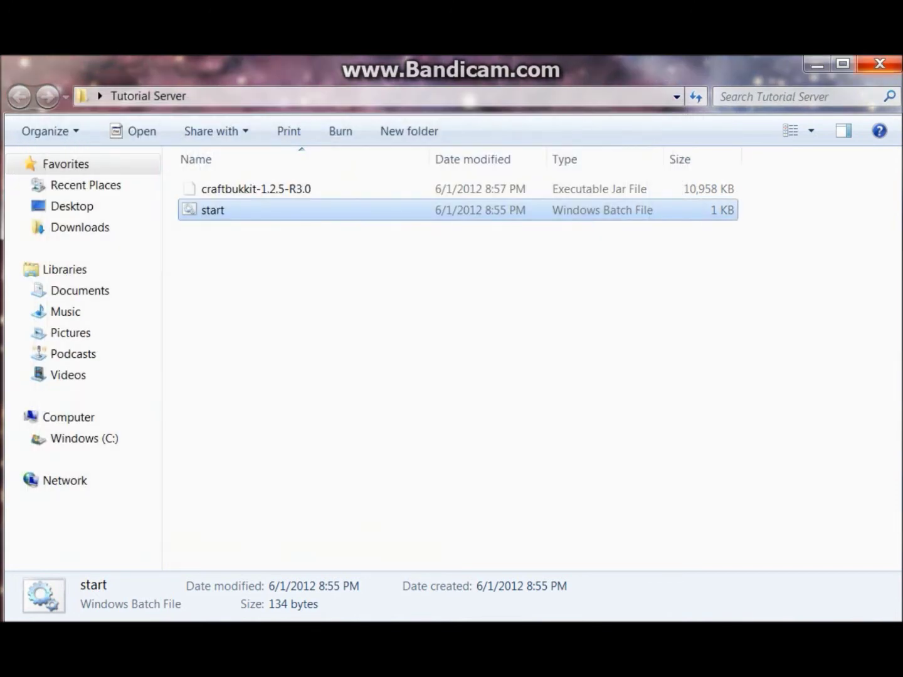
pyautogui.hotkey('alt', 'F4')
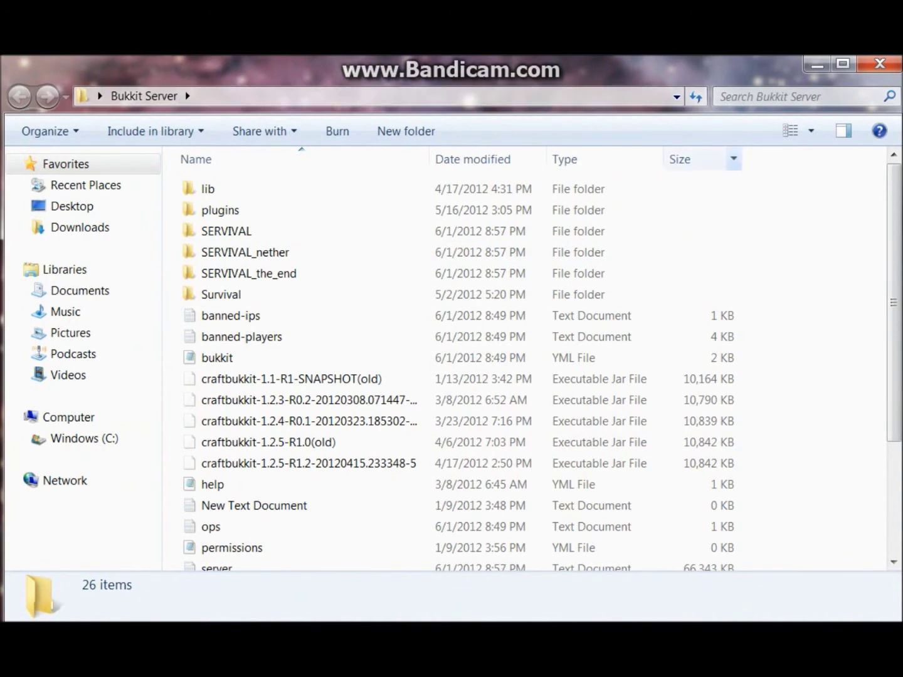
# - Open server.properties from the server 2 folder for reading
pyautogui.moveTo(895, 303); pyautogui.dragTo(894, 394)
pyautogui.hotkey('alt', 'F4')
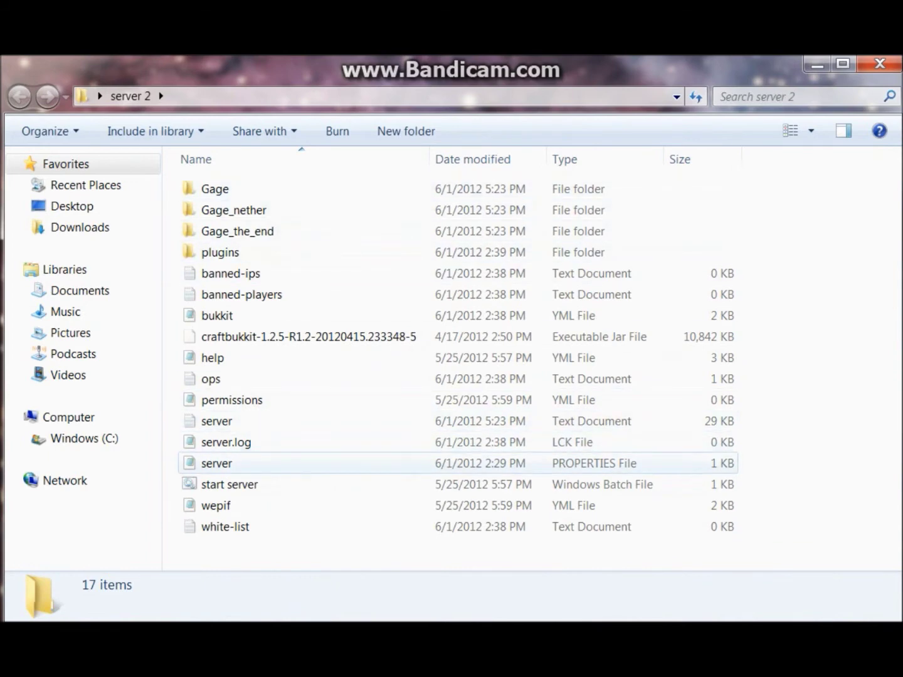
pyautogui.doubleClick(217, 464)
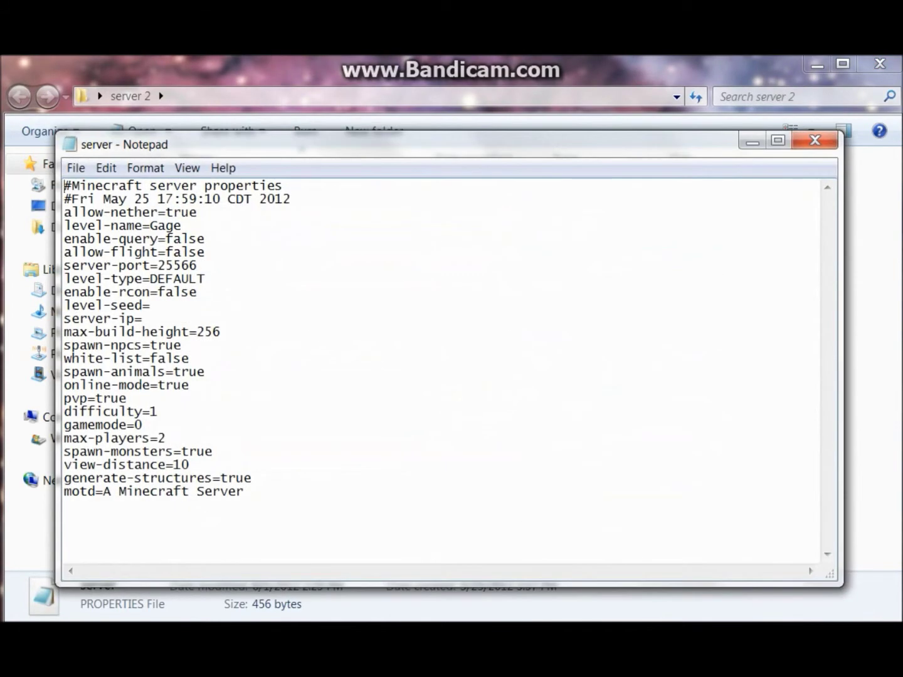
pyautogui.moveTo(150, 226); pyautogui.dragTo(182, 225)
pyautogui.click(182, 226)
pyautogui.moveTo(198, 212); pyautogui.dragTo(158, 411)
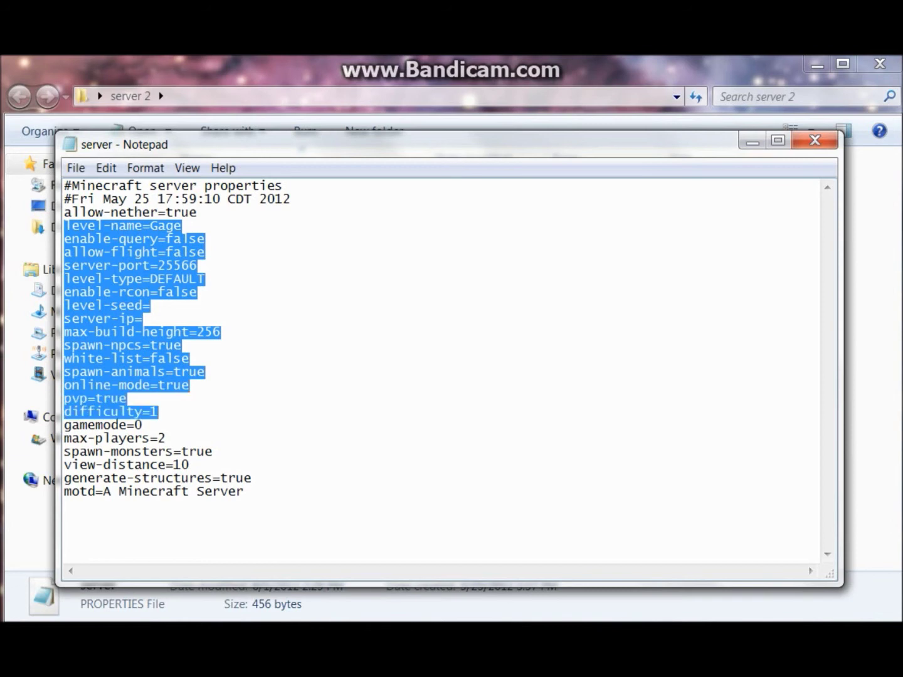
pyautogui.click(158, 412)
pyautogui.click(244, 492)
pyautogui.press('Return')
pyautogui.moveTo(246, 492); pyautogui.dragTo(110, 492)
pyautogui.click(127, 398)
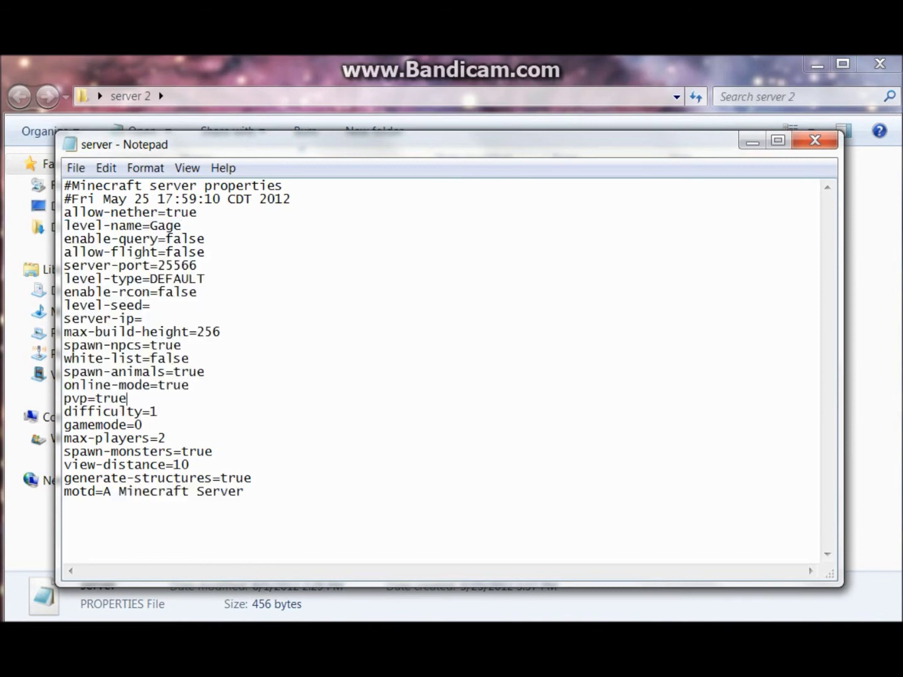
pyautogui.click(143, 319)
pyautogui.click(252, 478)
pyautogui.click(213, 452)
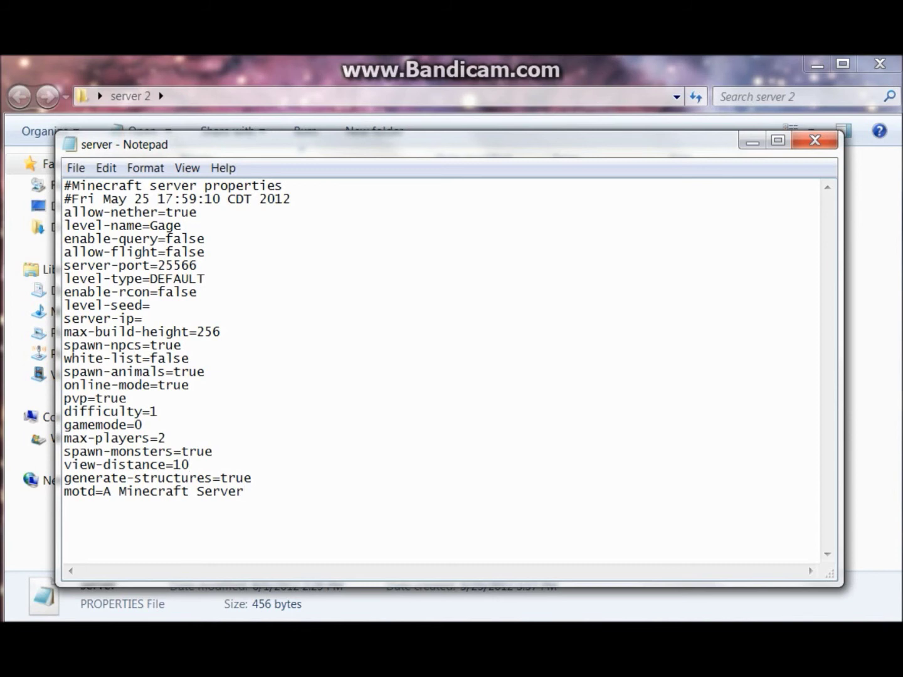